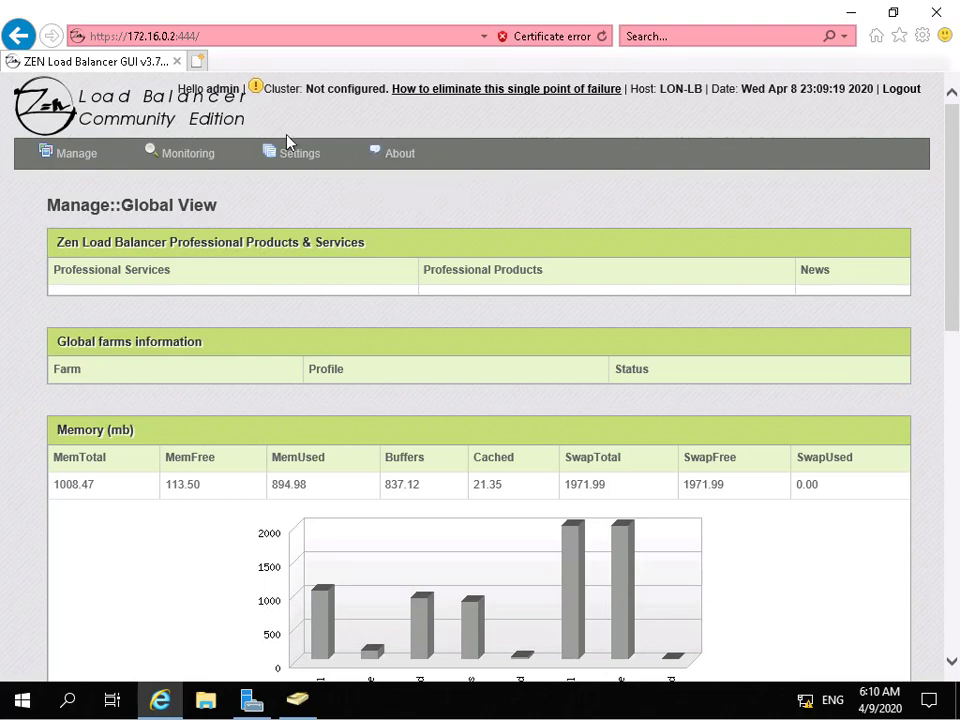
Step: Add a virtual network interface on eth0 with name suffix 1 and address 172.16.0.100, and save it
mouse_move(287, 155)
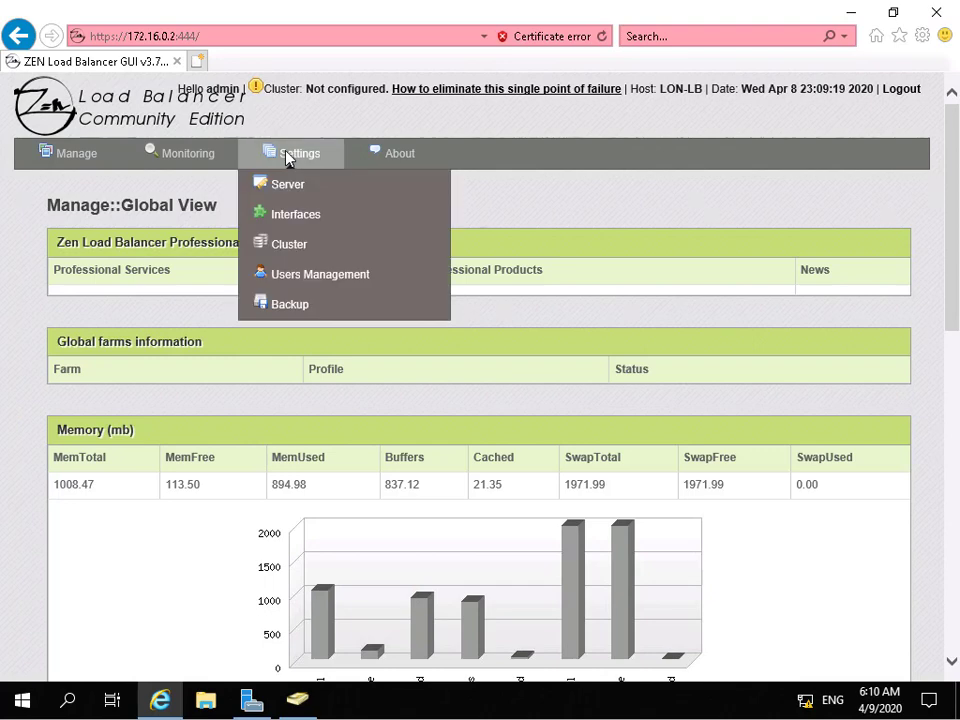
click(296, 220)
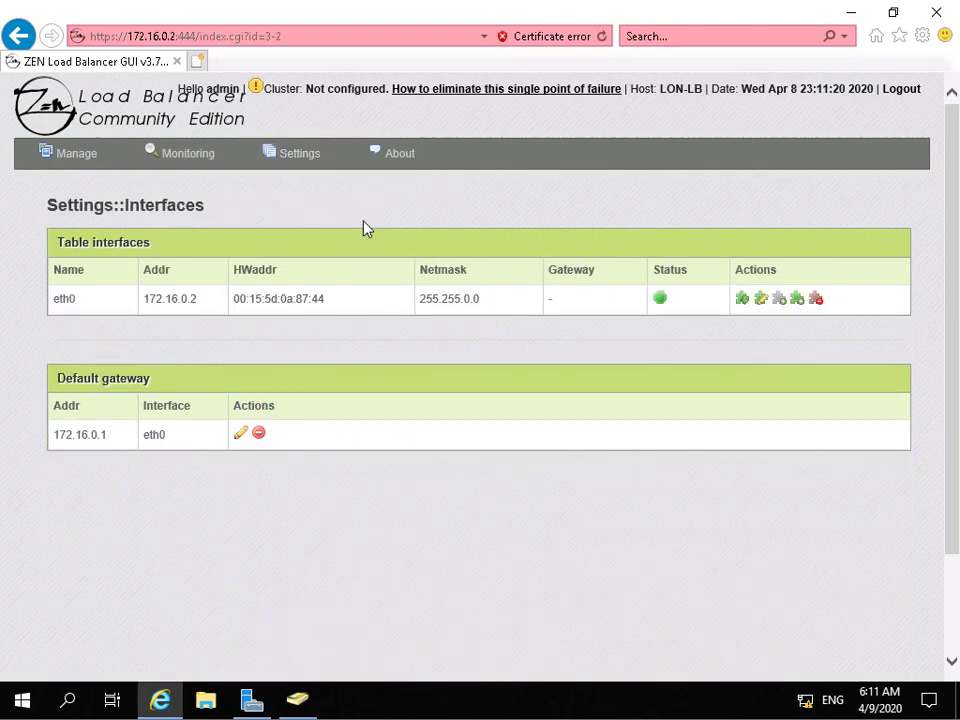
click(783, 303)
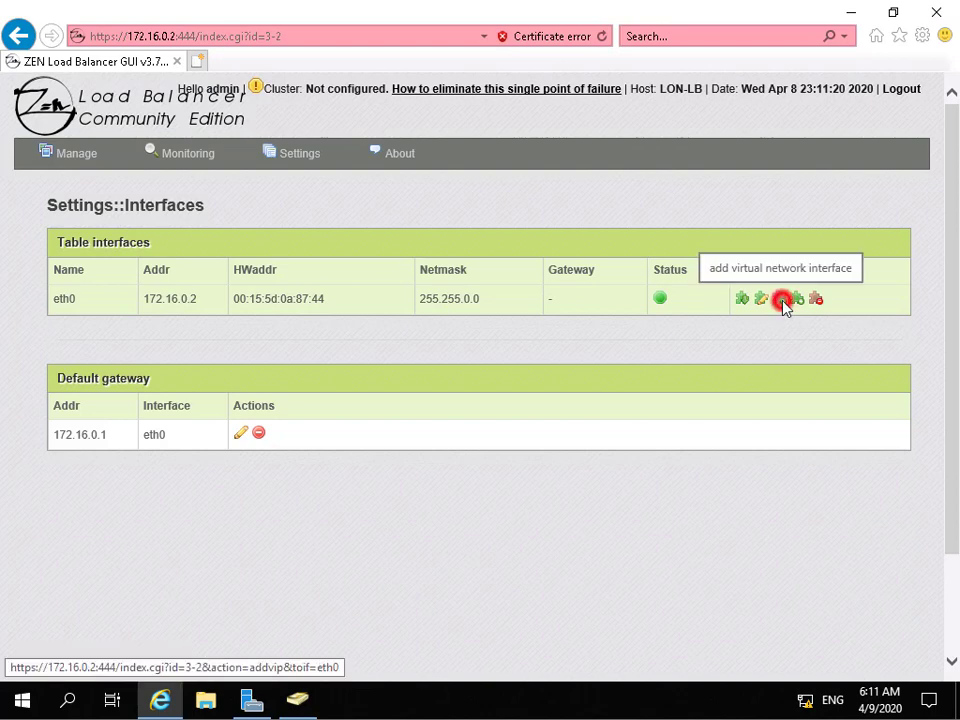
click(97, 334)
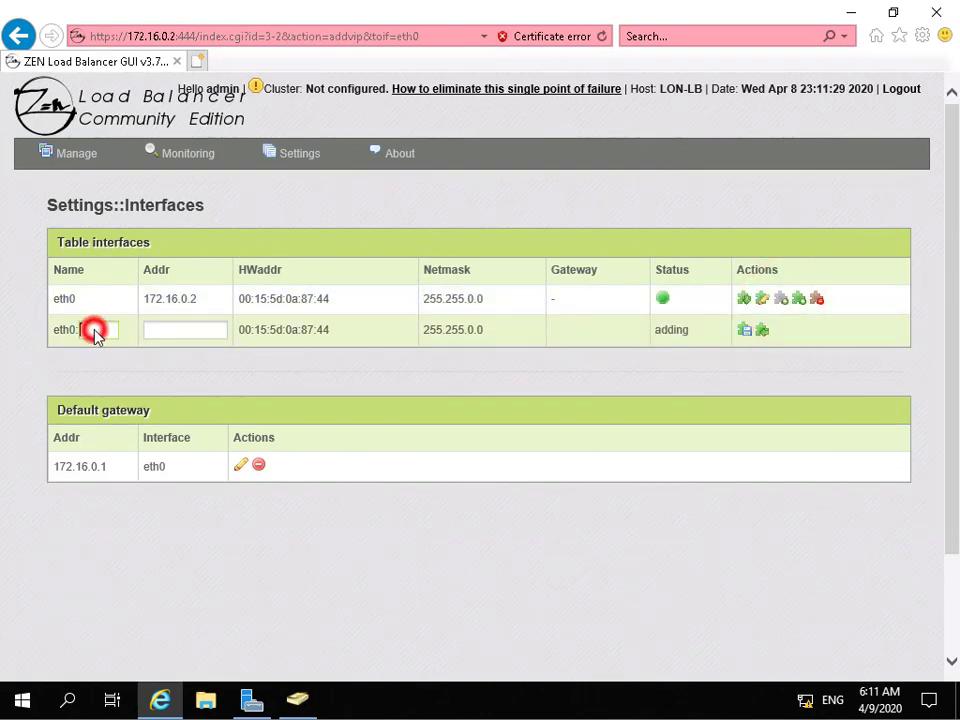
text(1)
click(166, 337)
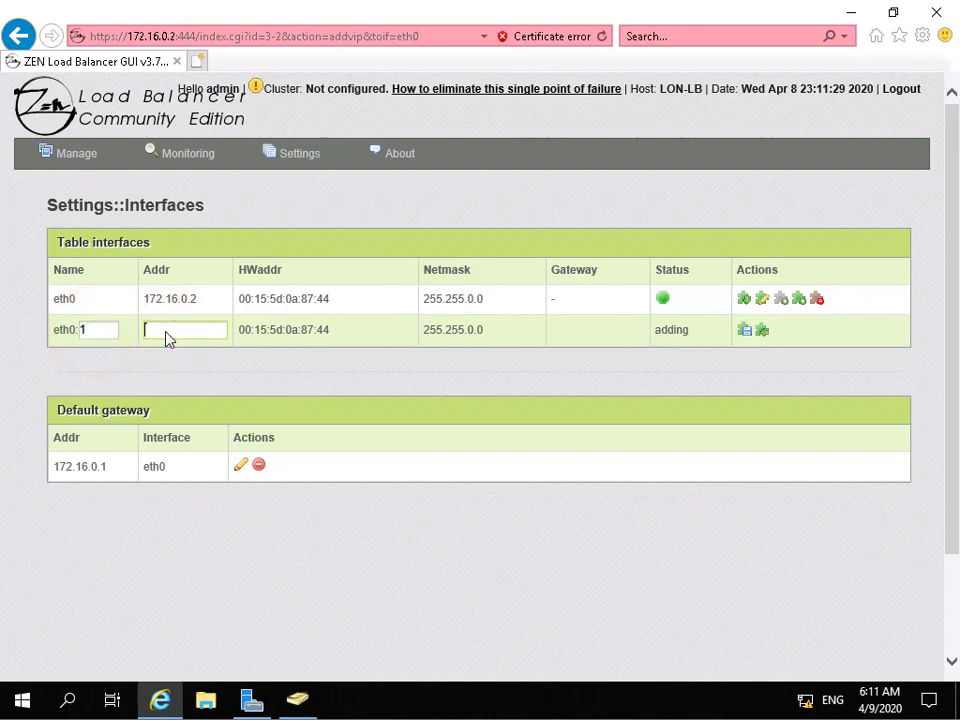
text(172)
text(.)
text(16)
text(.0.1)
text(00)
click(744, 332)
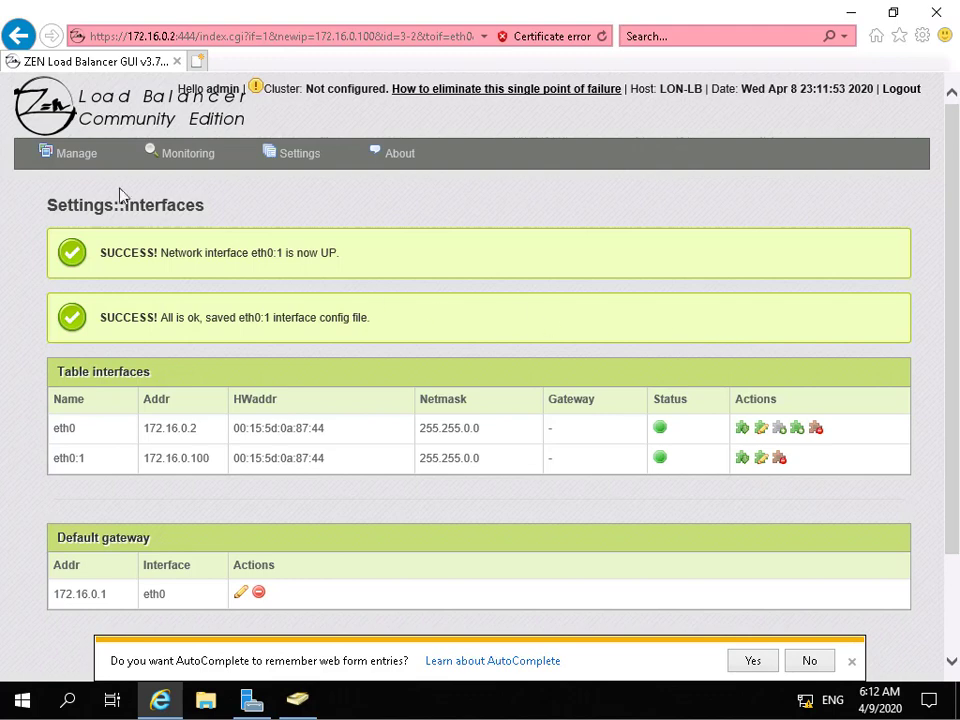
Step: Create a TCP farm called ExchangeOWA on virtual IP 172.16.0.100 (eth0:1) with virtual port 443
mouse_move(57, 163)
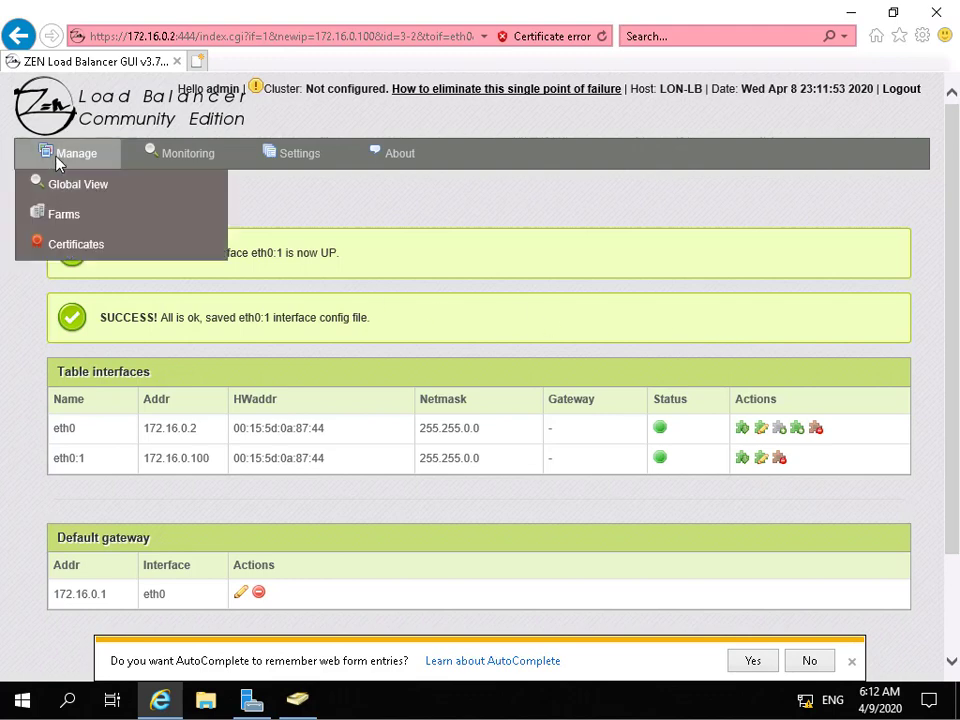
click(58, 216)
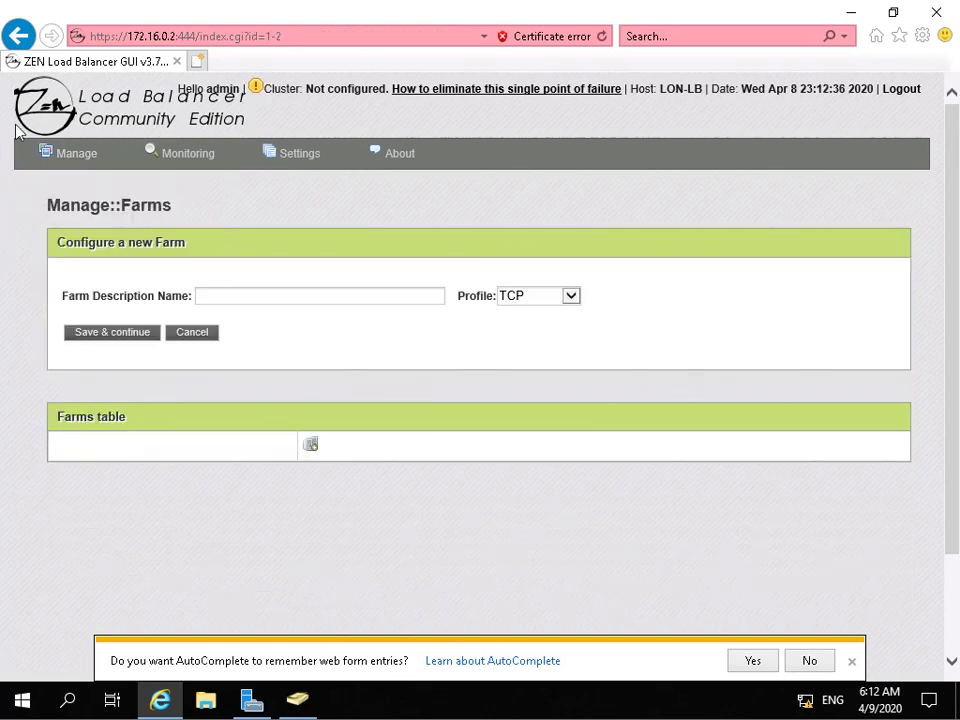
click(213, 300)
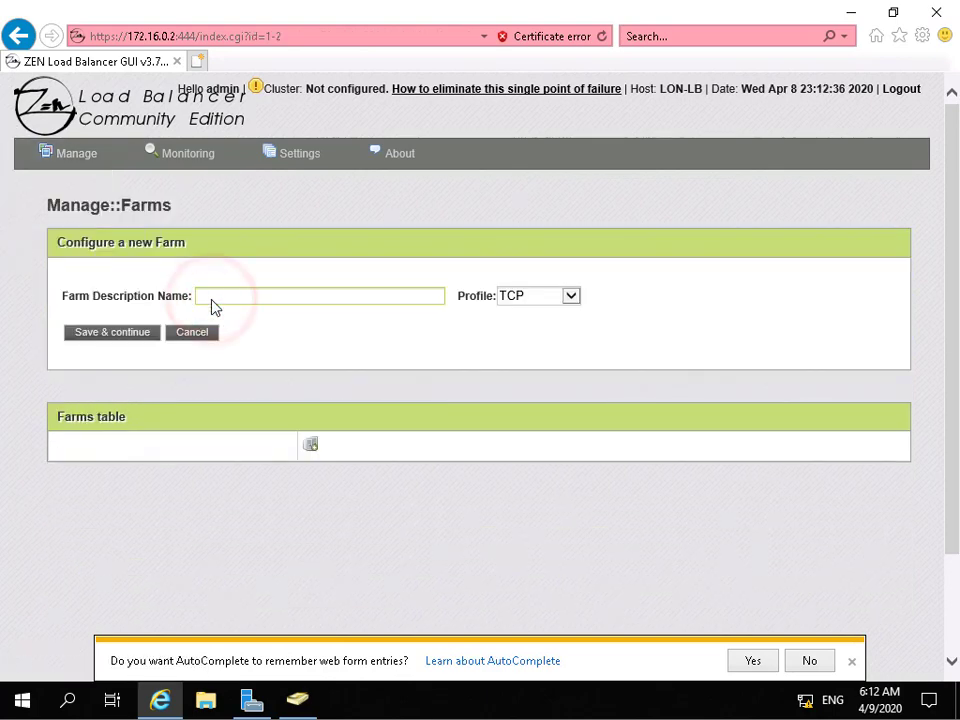
text(ExchangeOWA)
key(Tab)
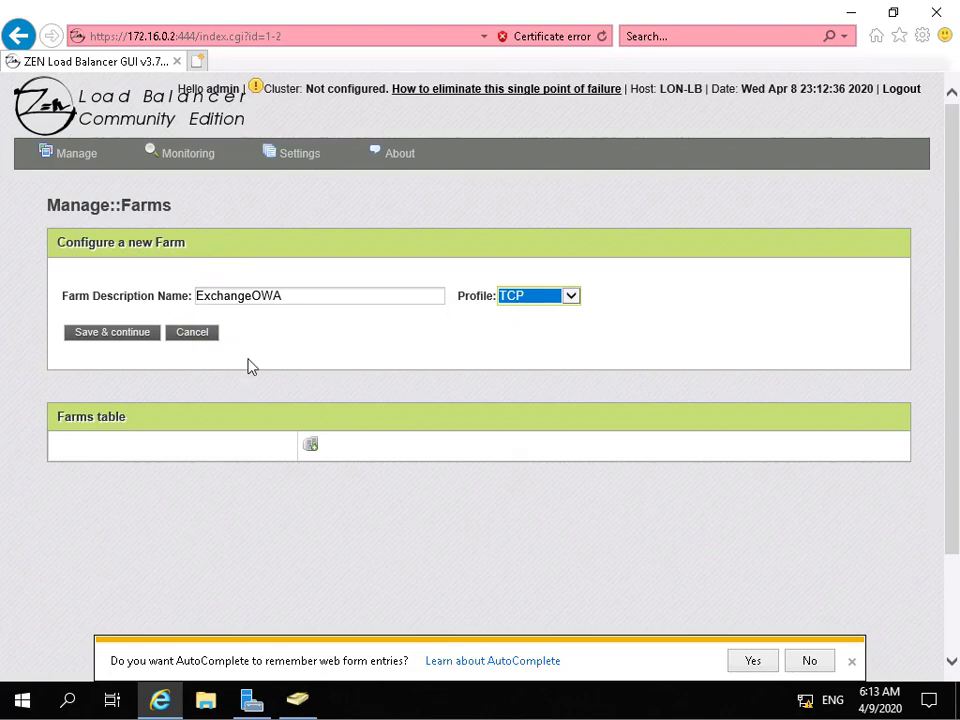
click(135, 336)
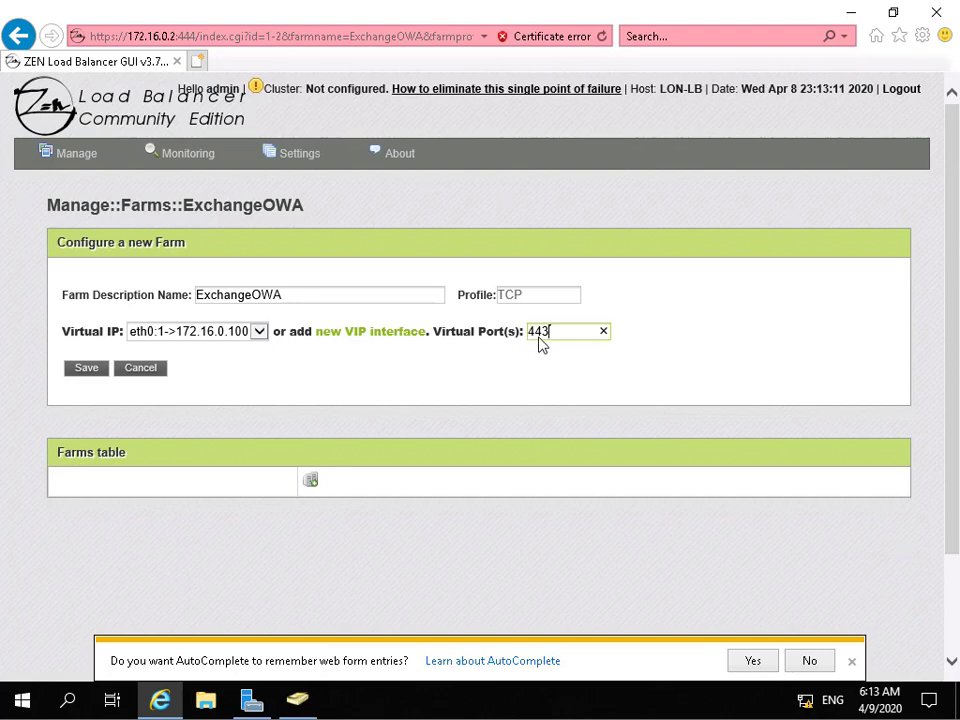
click(92, 370)
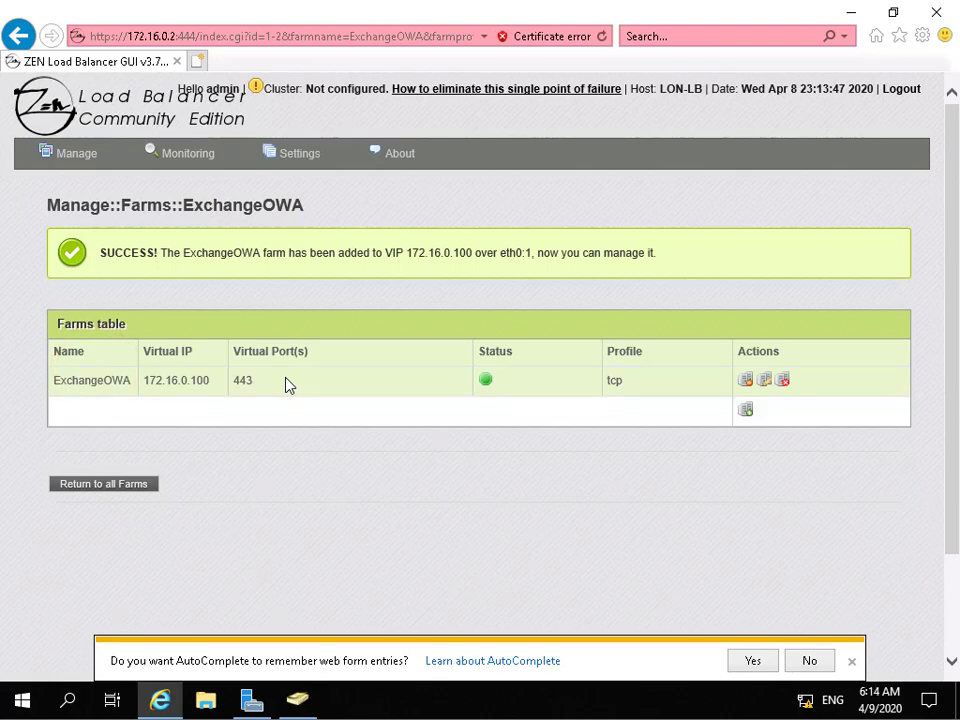
Step: Edit the ExchangeOWA farm and disable client IP address persistence through memory
click(765, 381)
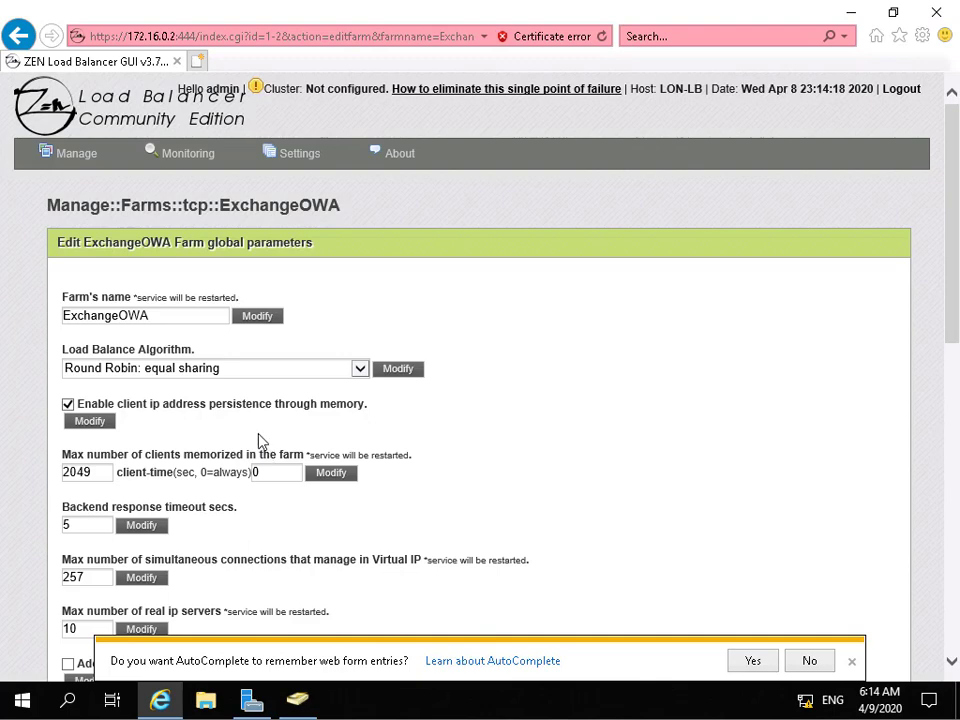
click(68, 404)
click(80, 422)
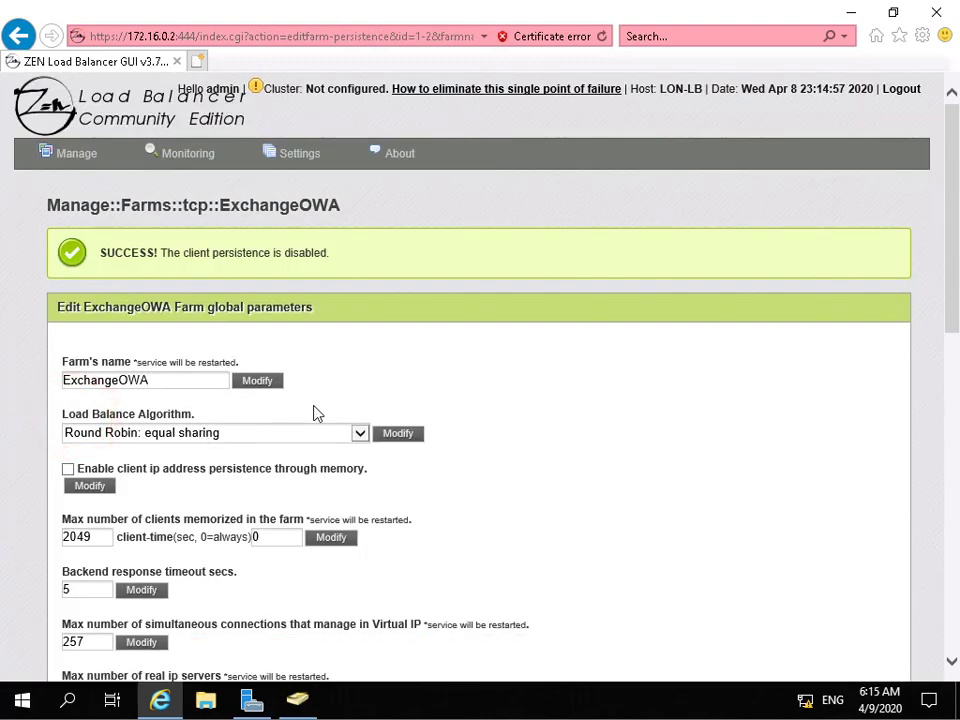
Step: Add a real server to the farm with address 172.16.0.14, port 443, and max connections, weight and priority 0
scroll(316, 413, down, 2)
scroll(316, 413, down, 2)
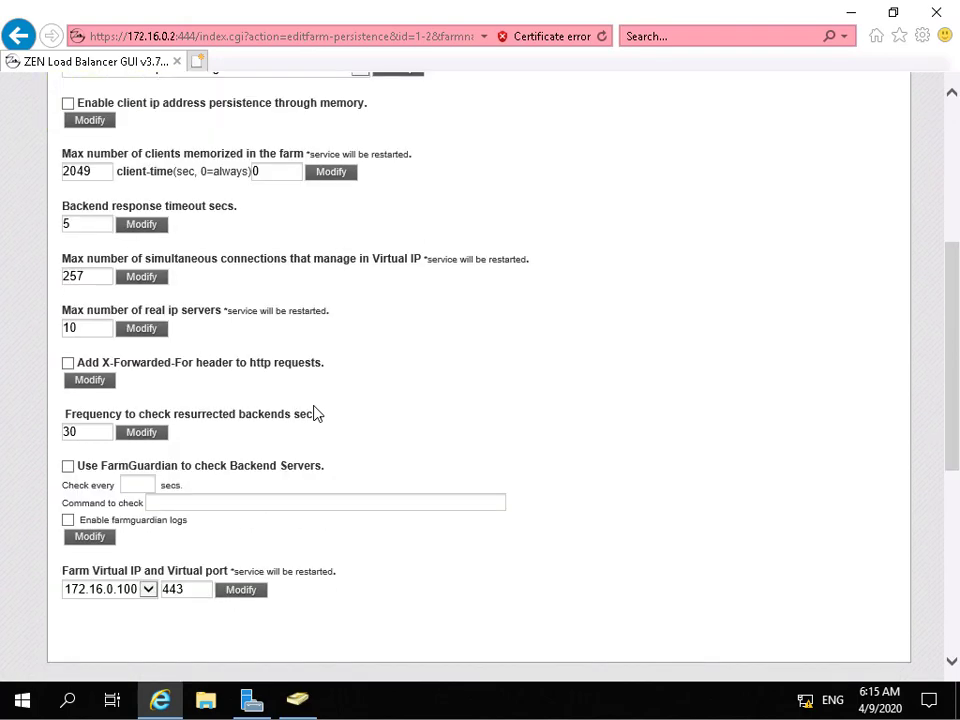
scroll(316, 413, down, 2)
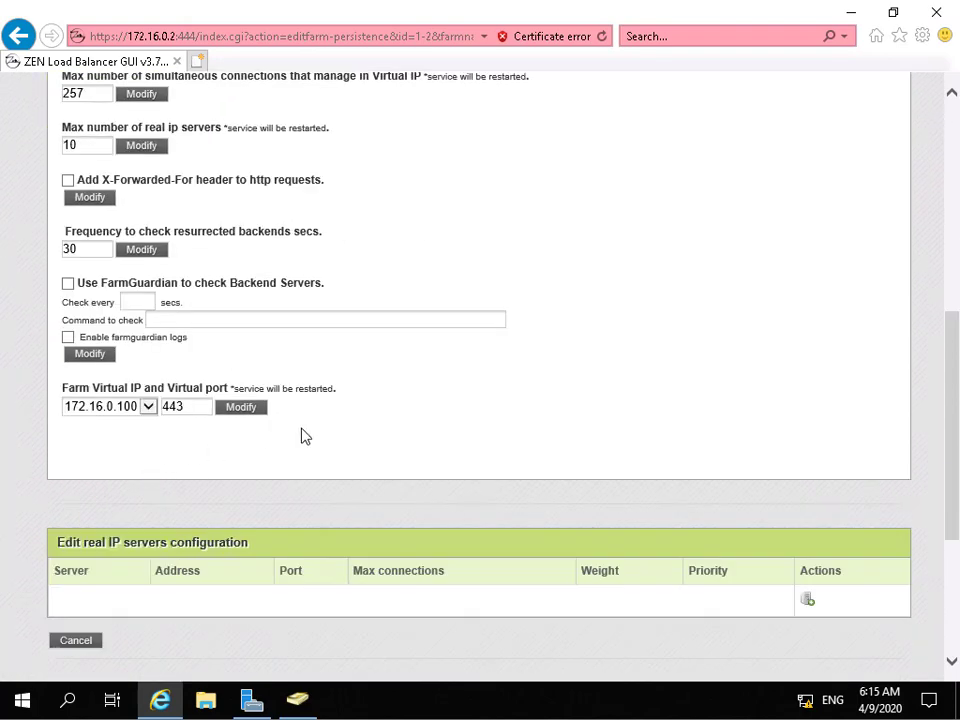
scroll(302, 437, down, 2)
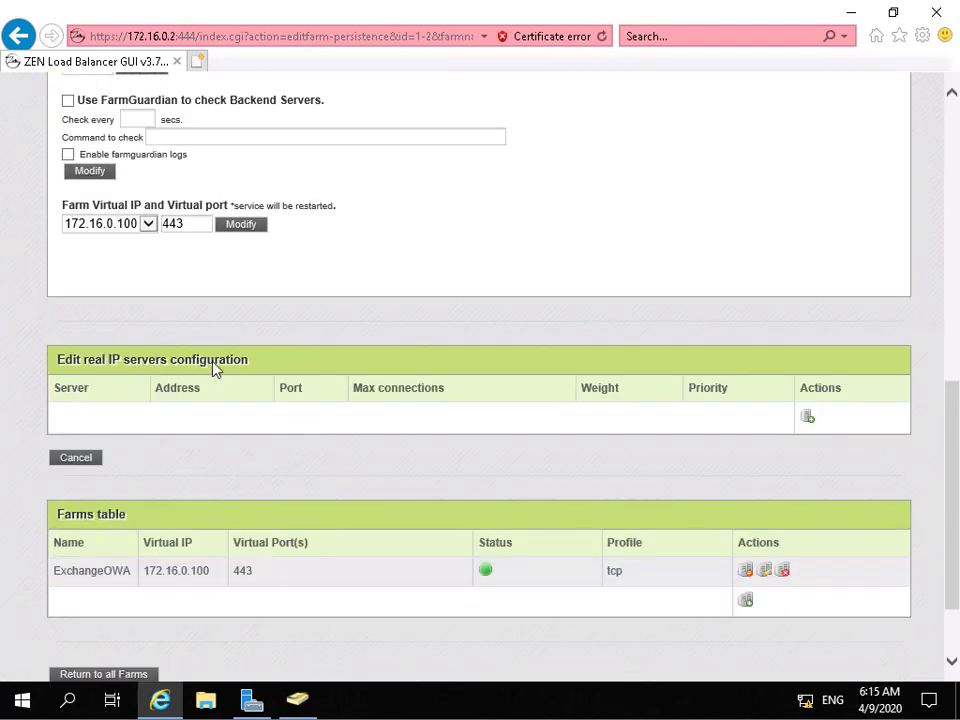
click(807, 418)
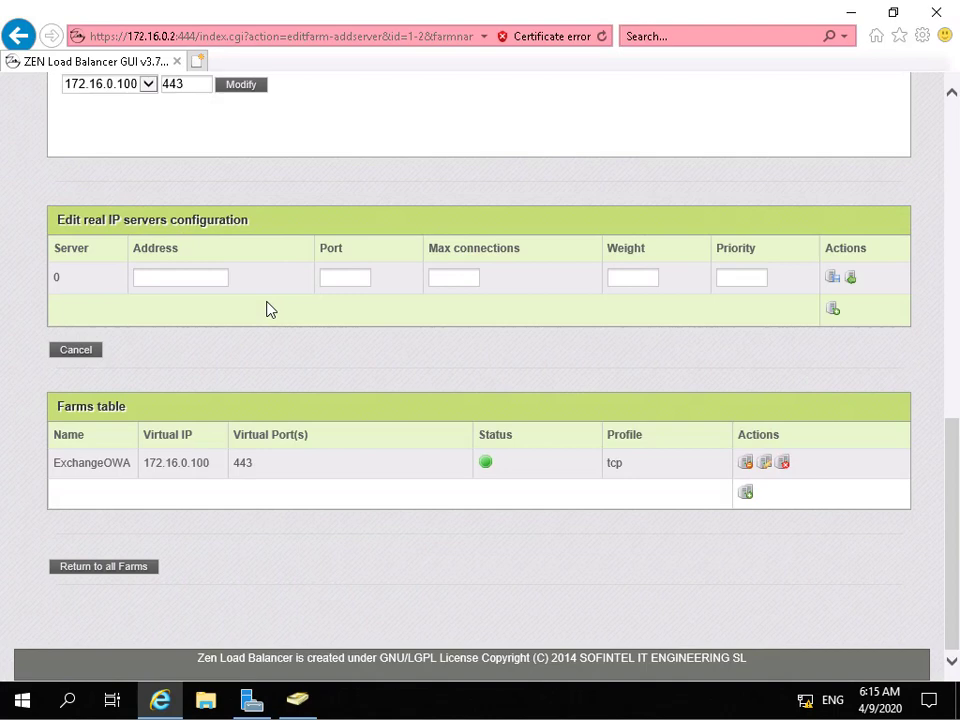
click(153, 278)
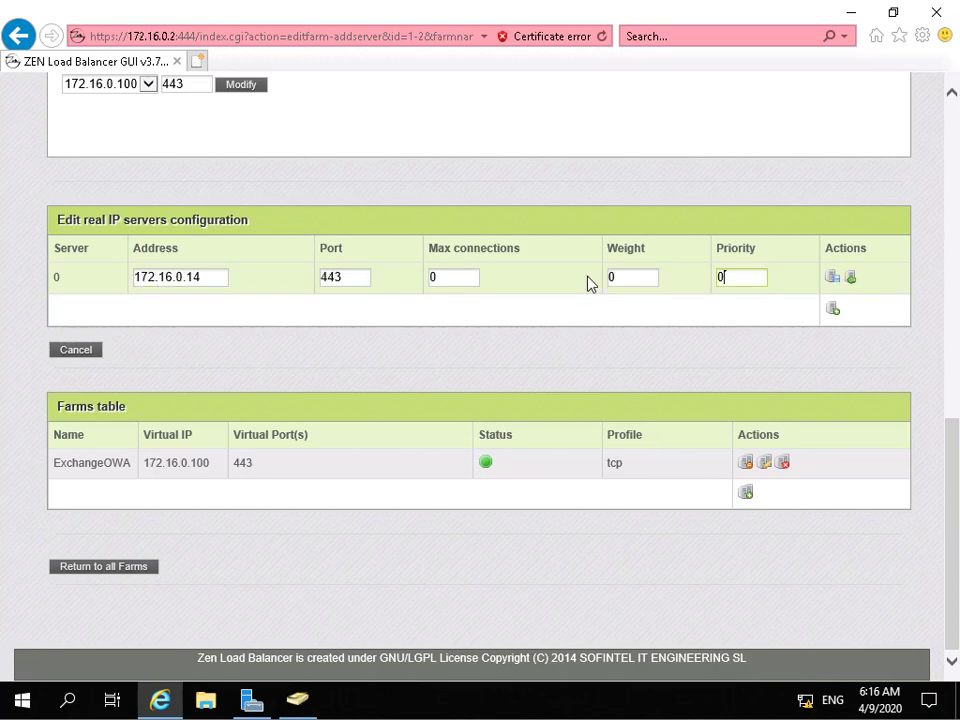
click(832, 278)
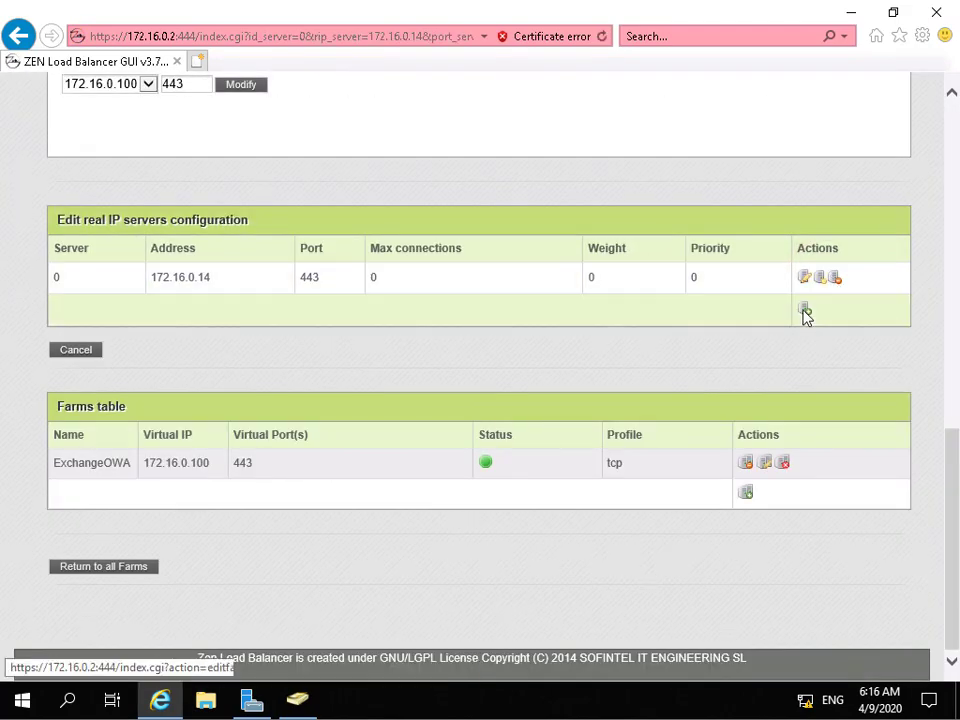
Step: Add a second real server with address 172.16.0.15, port 443, and max connections, weight and priority 0
click(804, 312)
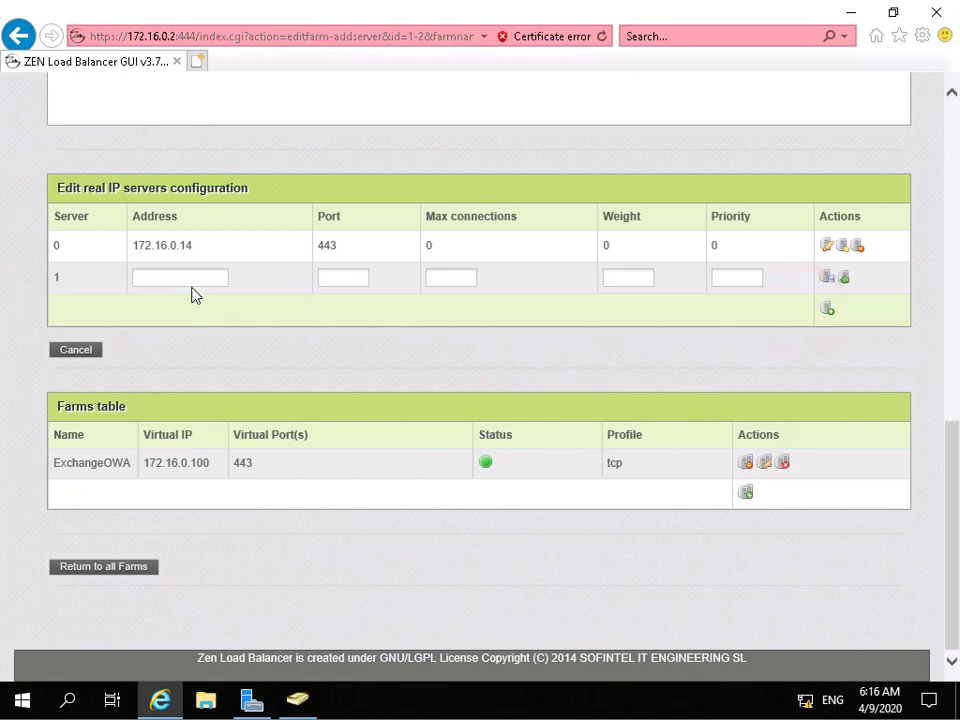
click(191, 281)
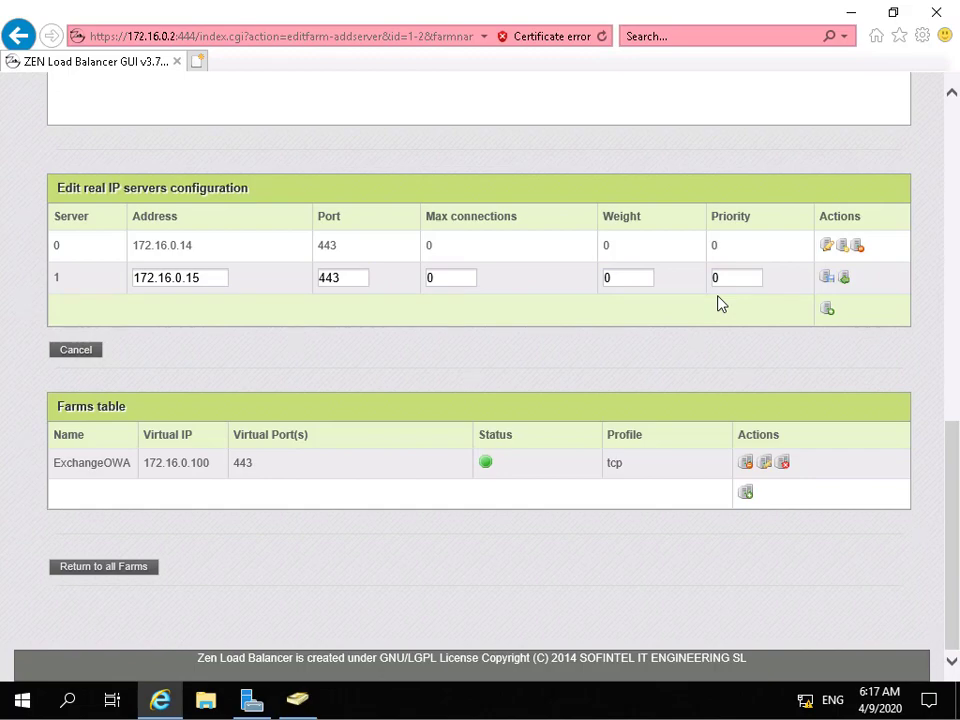
click(827, 279)
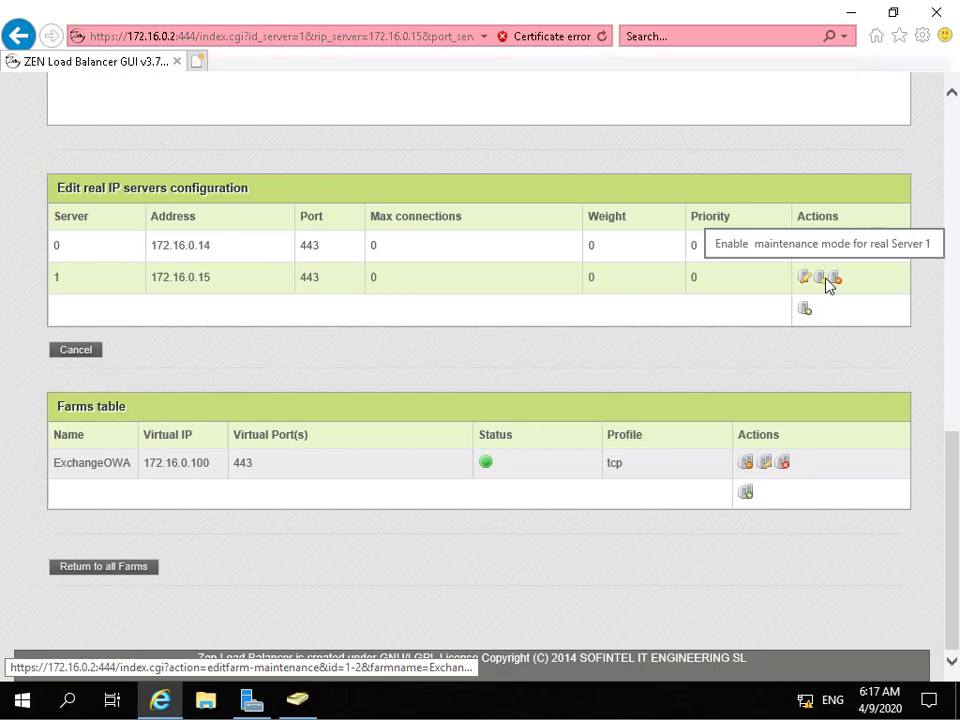
Step: Open the detailed connection statistics of the ExchangeOWA farm and refresh them every 30 seconds
scroll(800, 190, up, 5)
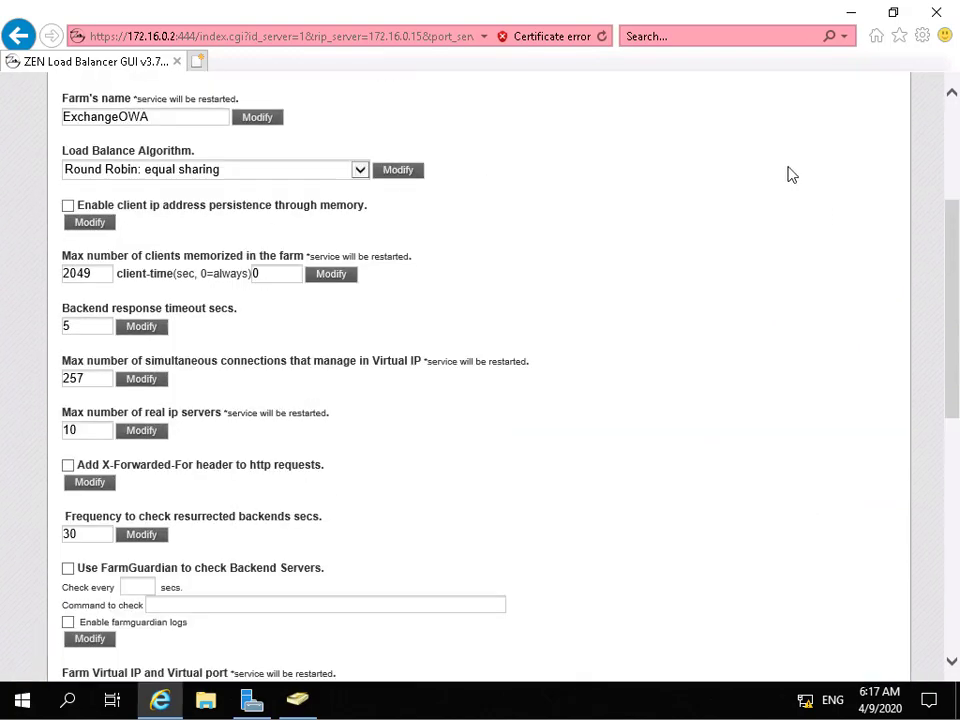
scroll(585, 192, up, 3)
mouse_move(206, 157)
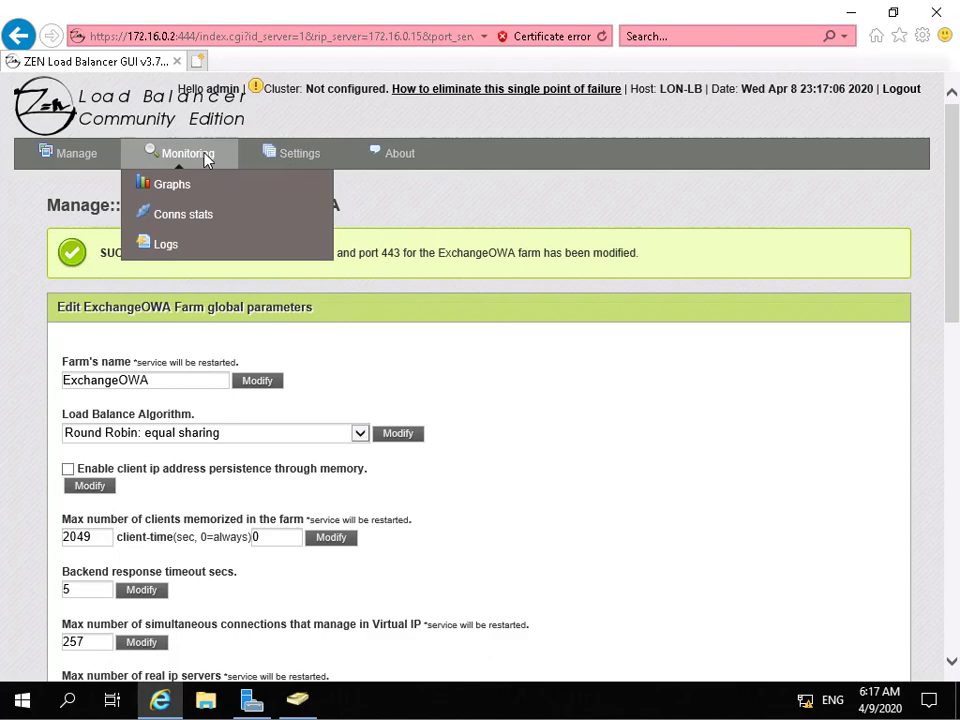
click(190, 214)
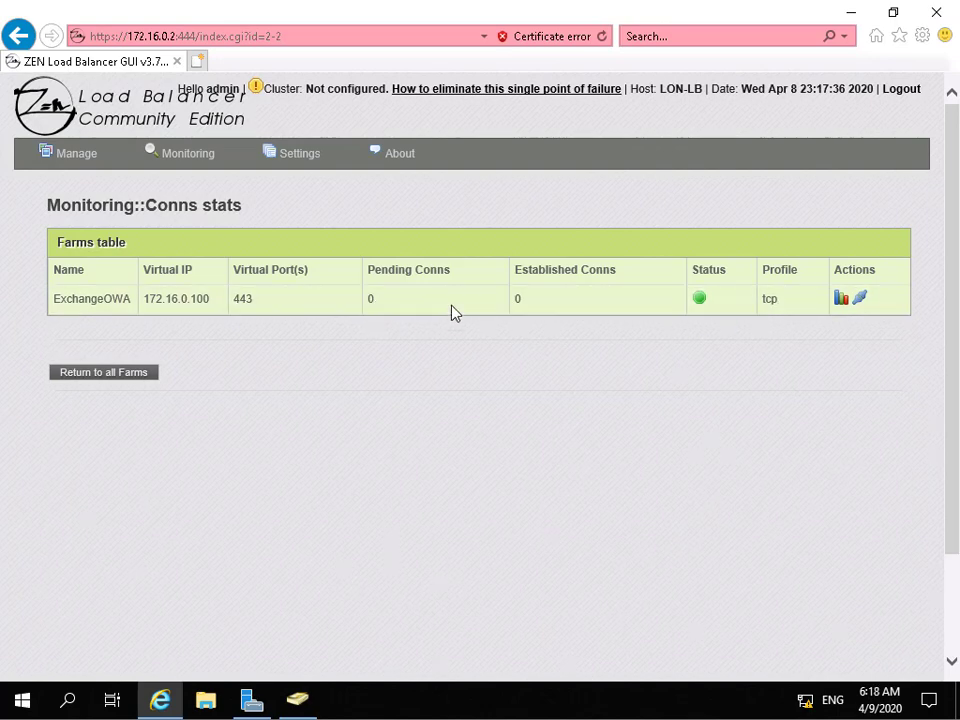
click(860, 302)
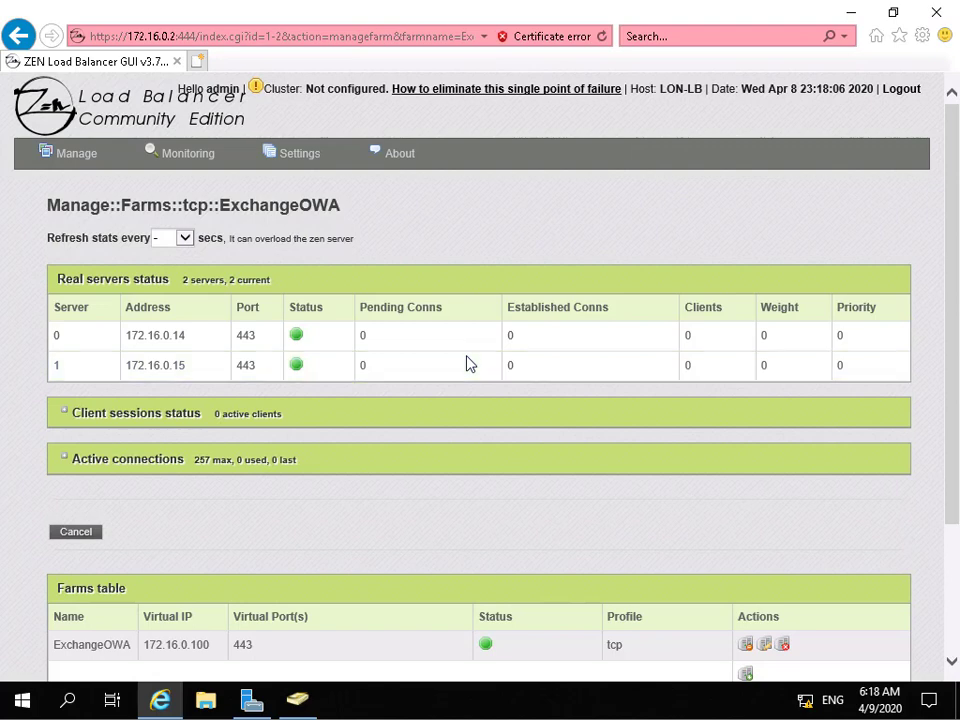
click(187, 238)
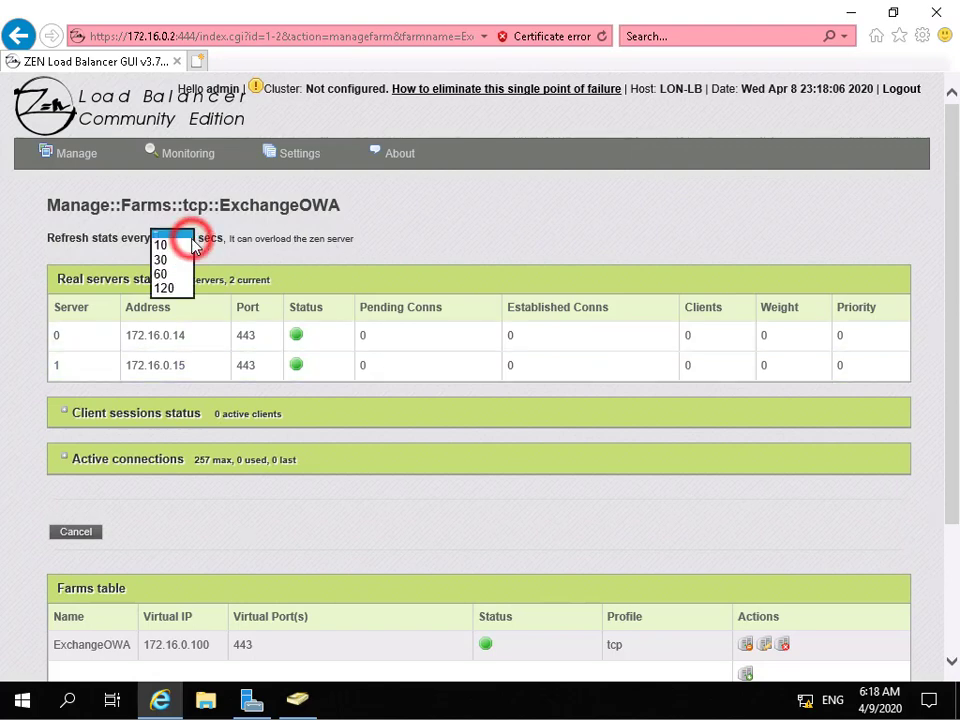
click(172, 265)
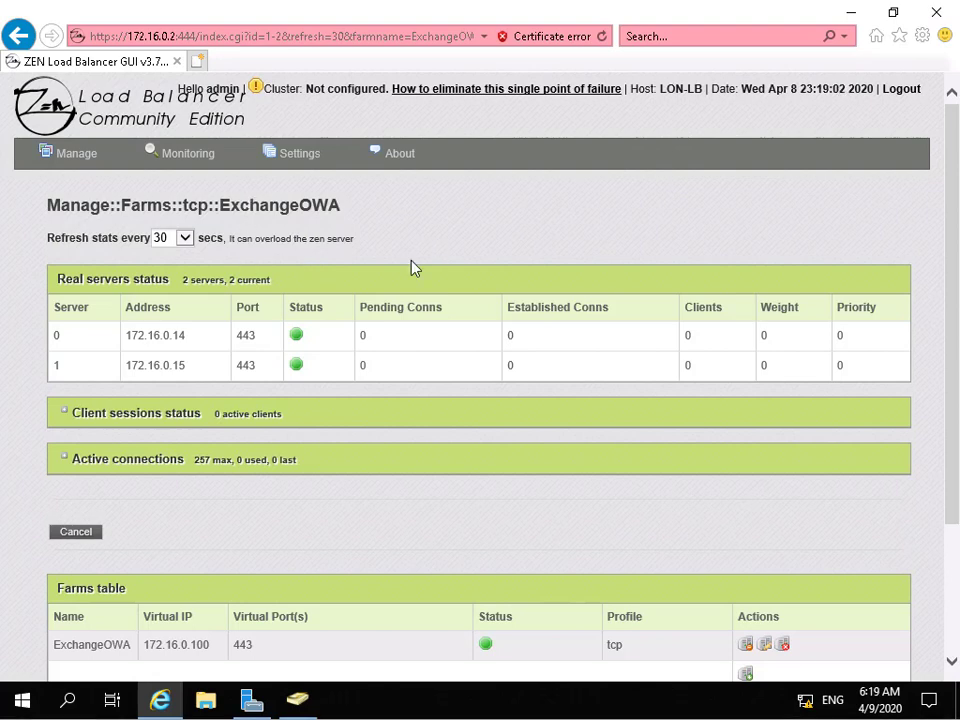
Step: Switch to Server Manager, open the DNS console and display the Adatum.com forward lookup zone on LON-DC1
click(252, 699)
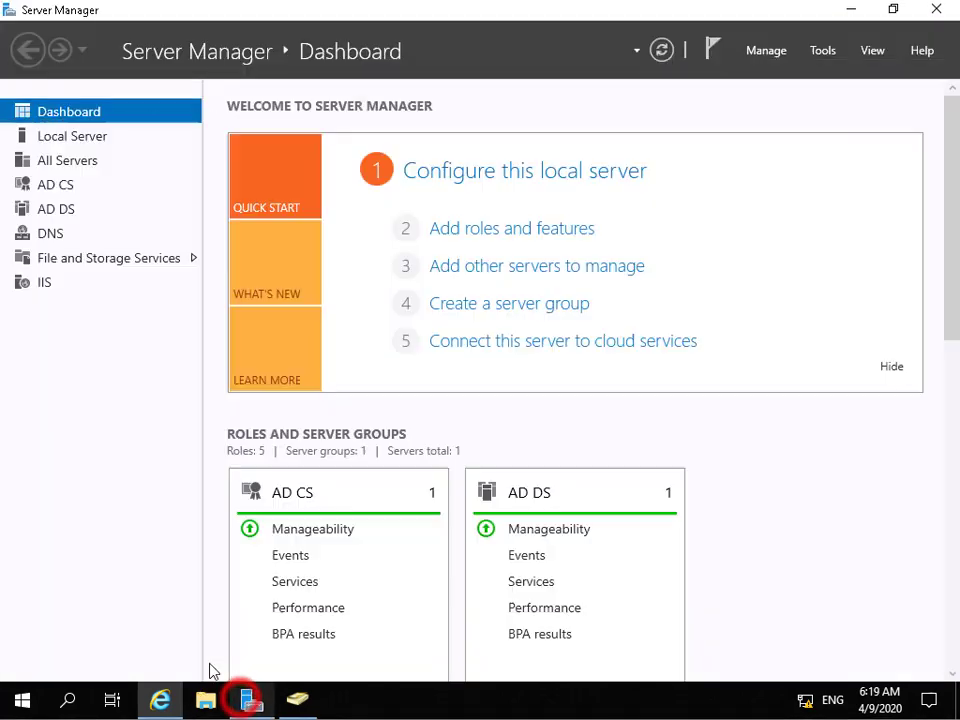
click(823, 60)
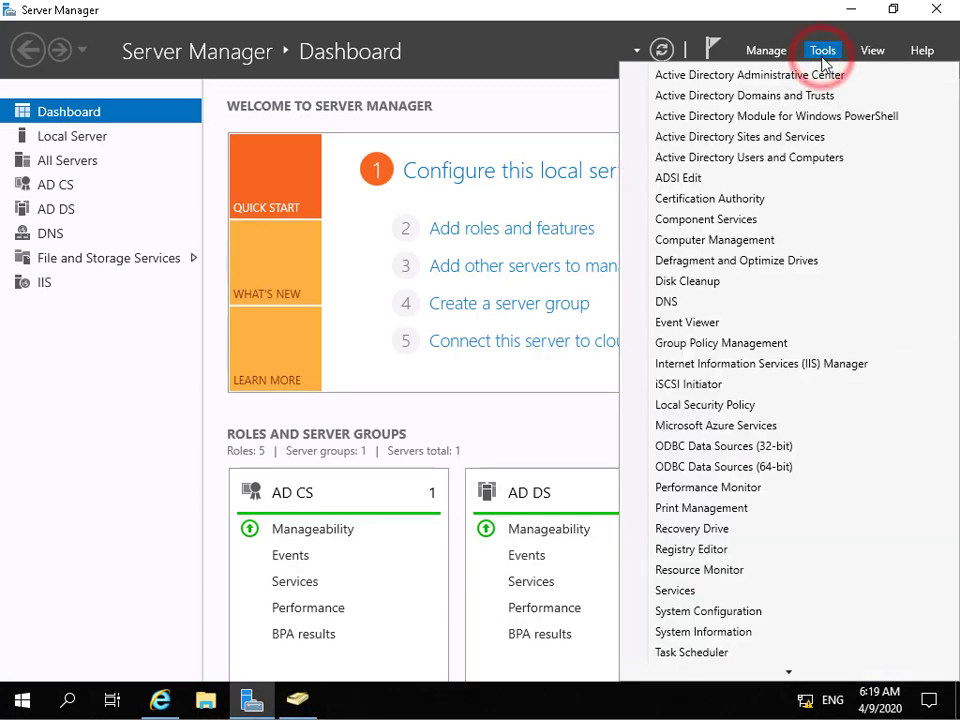
click(686, 301)
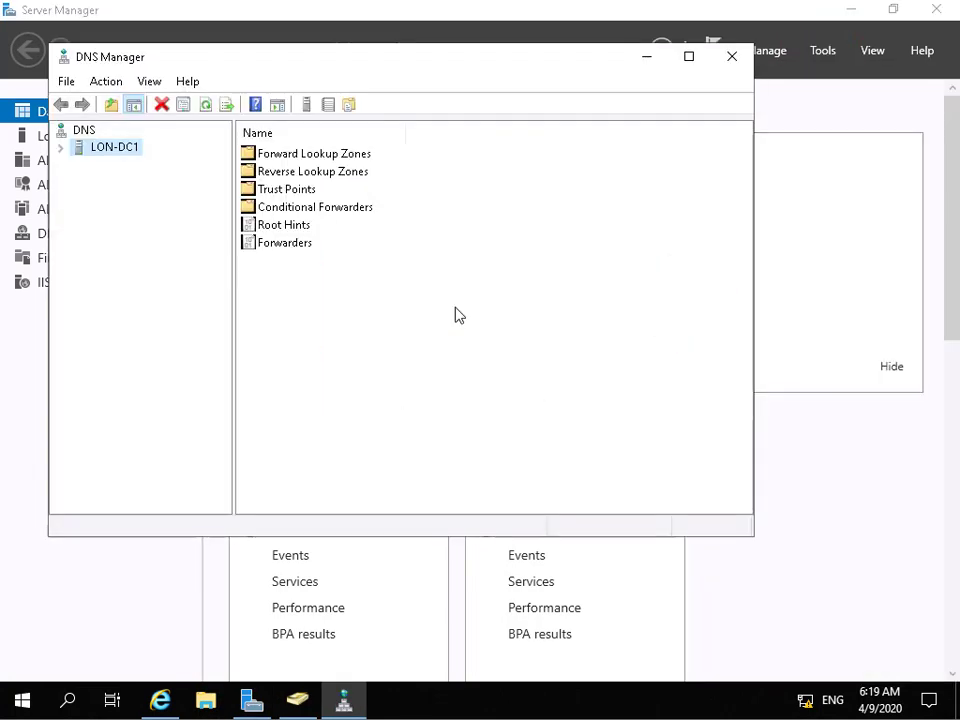
click(60, 147)
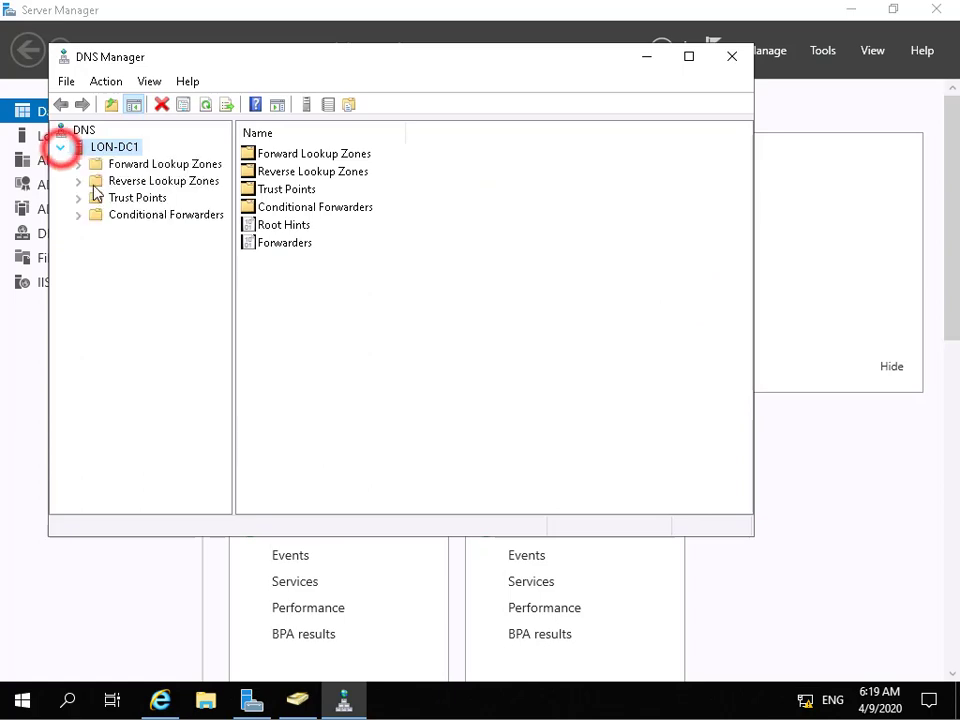
click(79, 164)
click(142, 198)
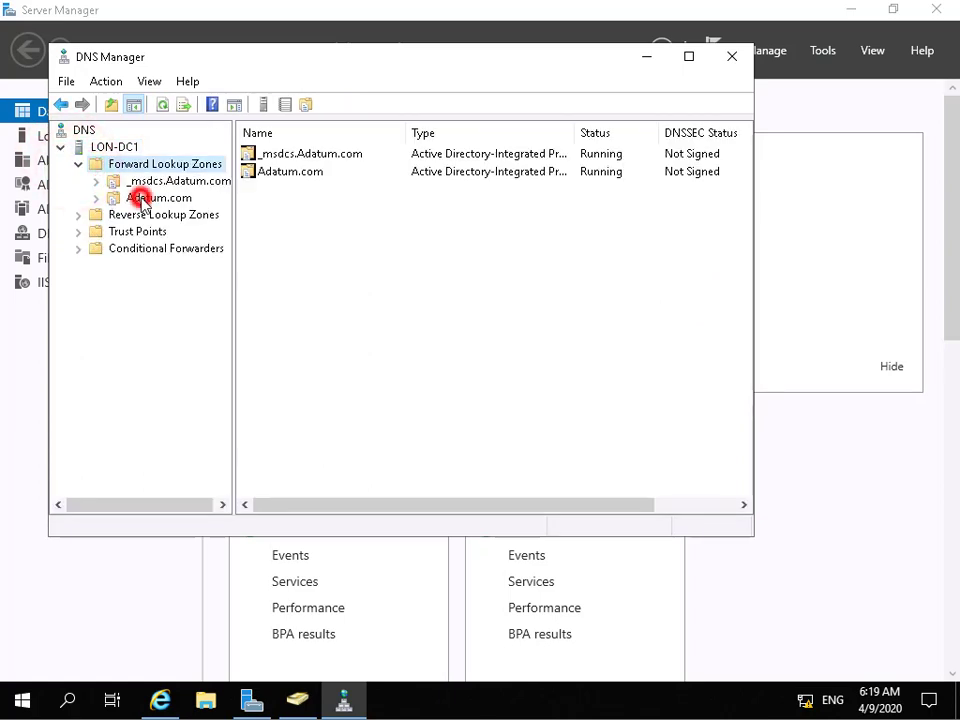
Step: Create a host (A) record named webmail with IP address 172.16.0.100 in the Adatum.com zone and close the new host dialog
right_click(142, 198)
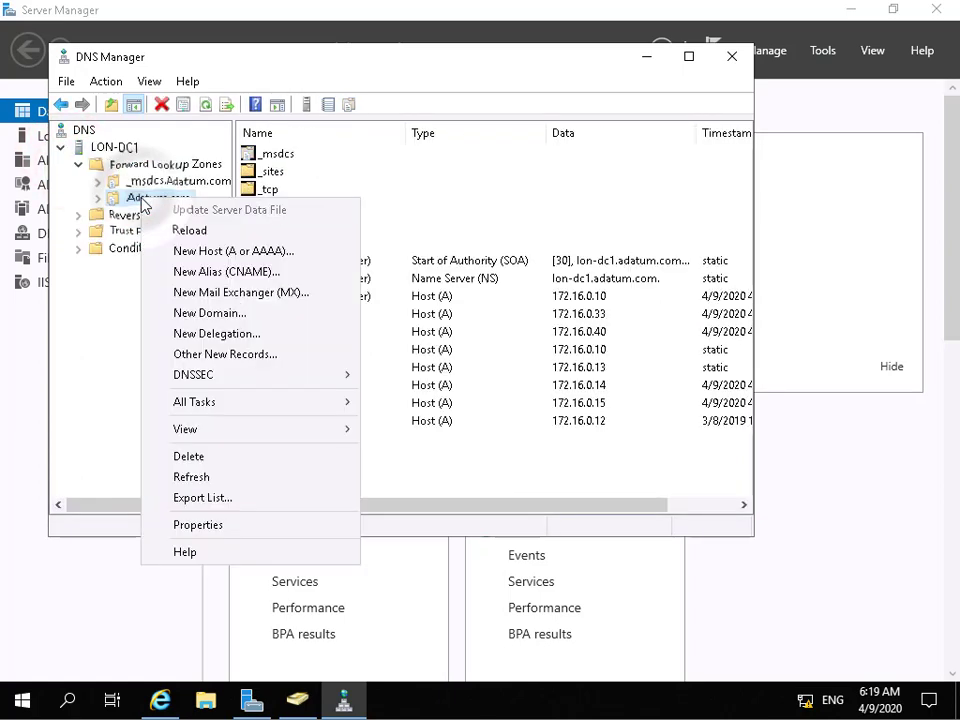
click(232, 252)
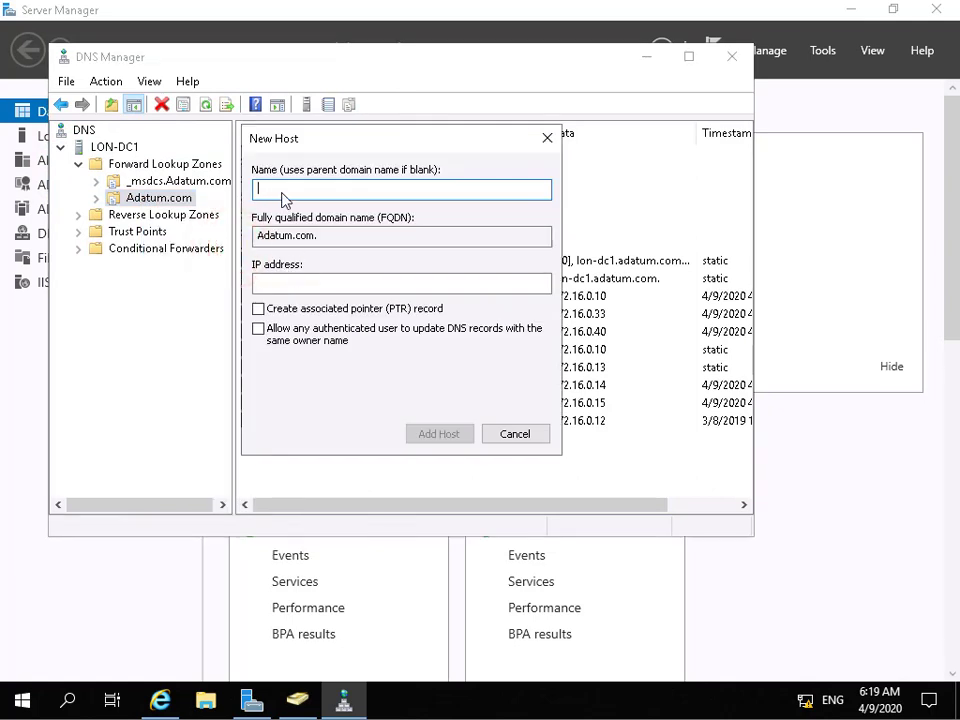
text(webmail)
click(328, 283)
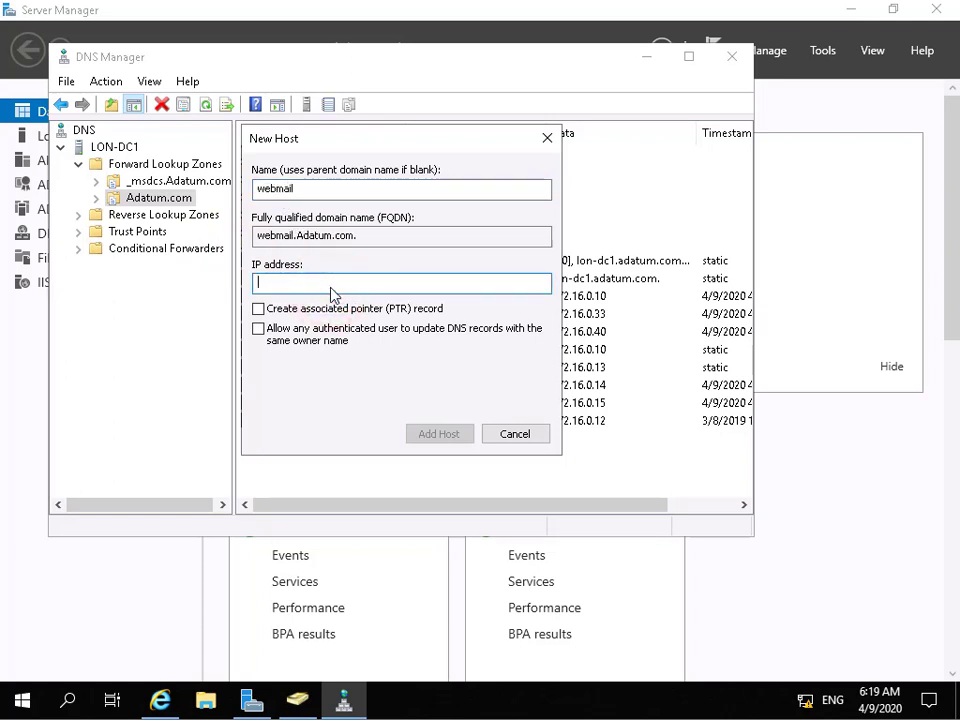
text(192.1)
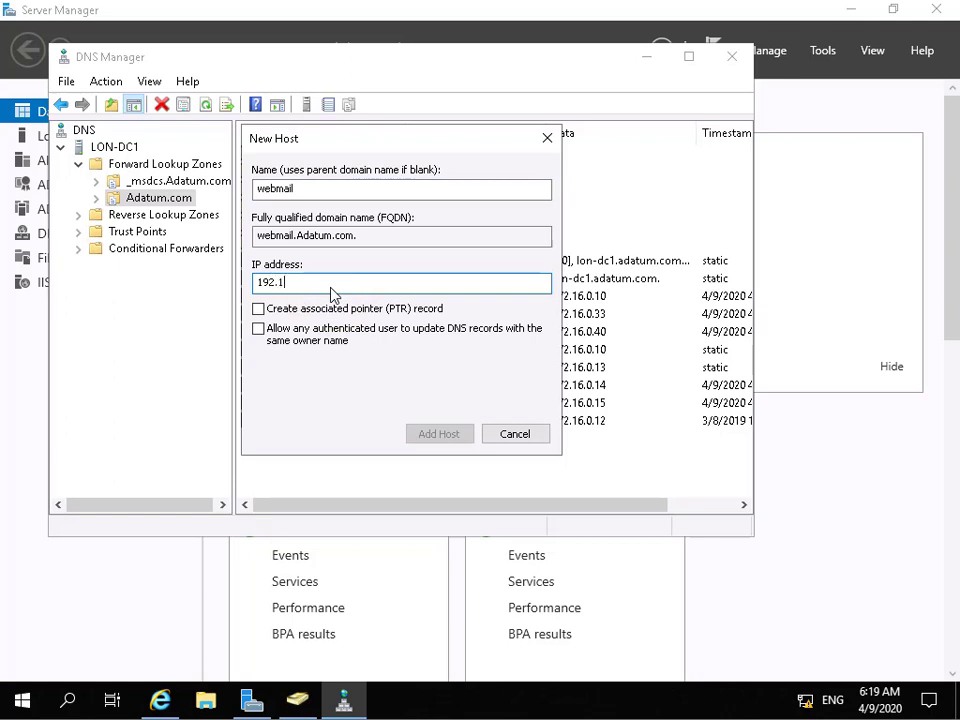
text(6.0.100)
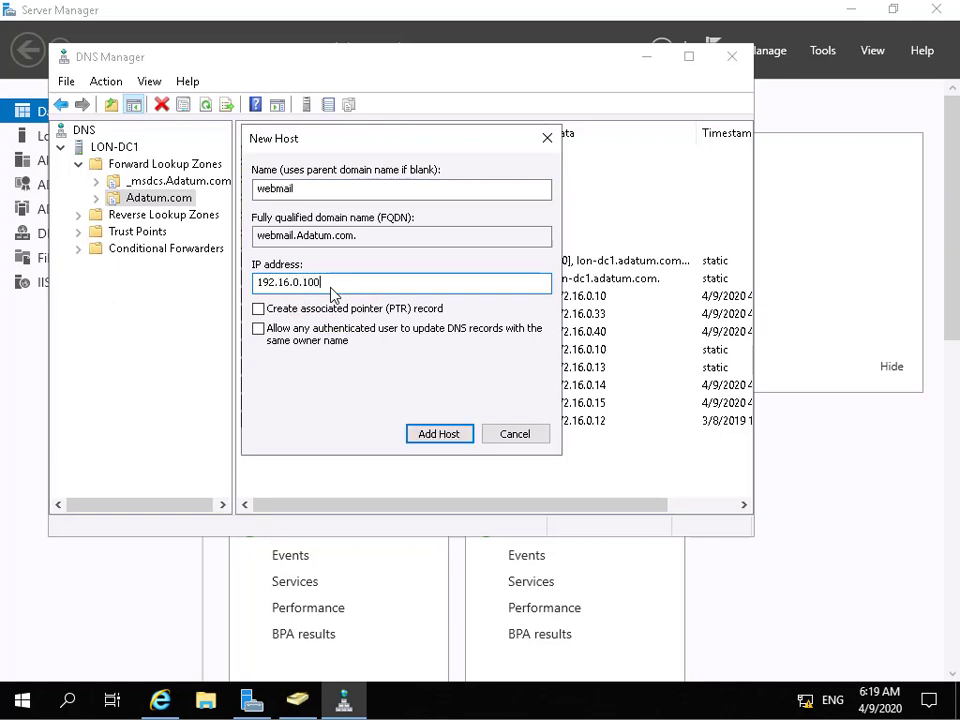
click(271, 284)
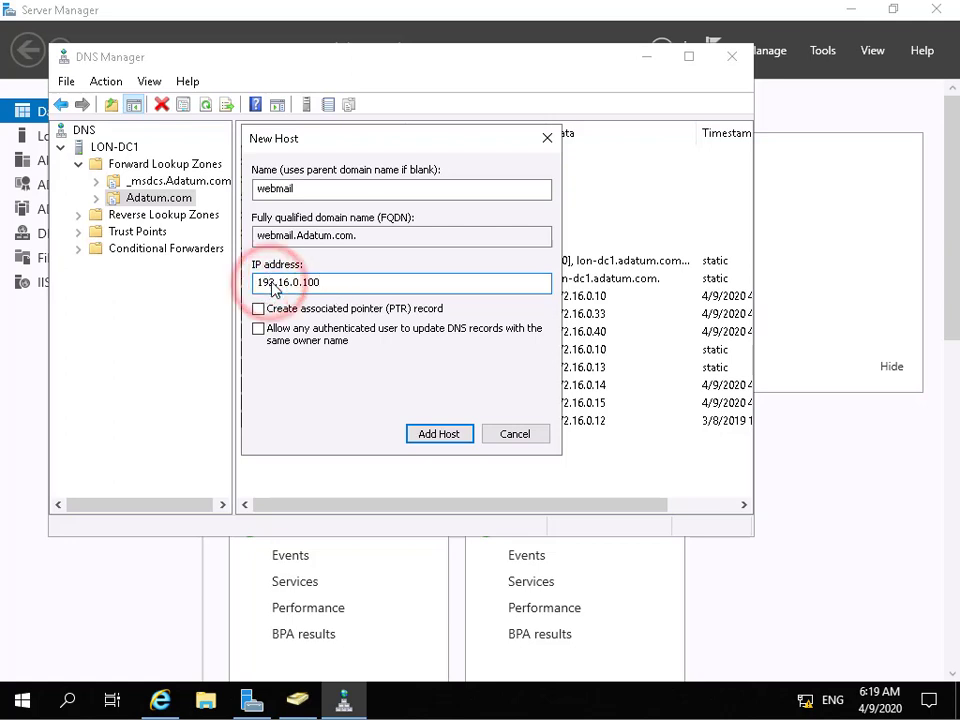
key(BackSpace)
text(7)
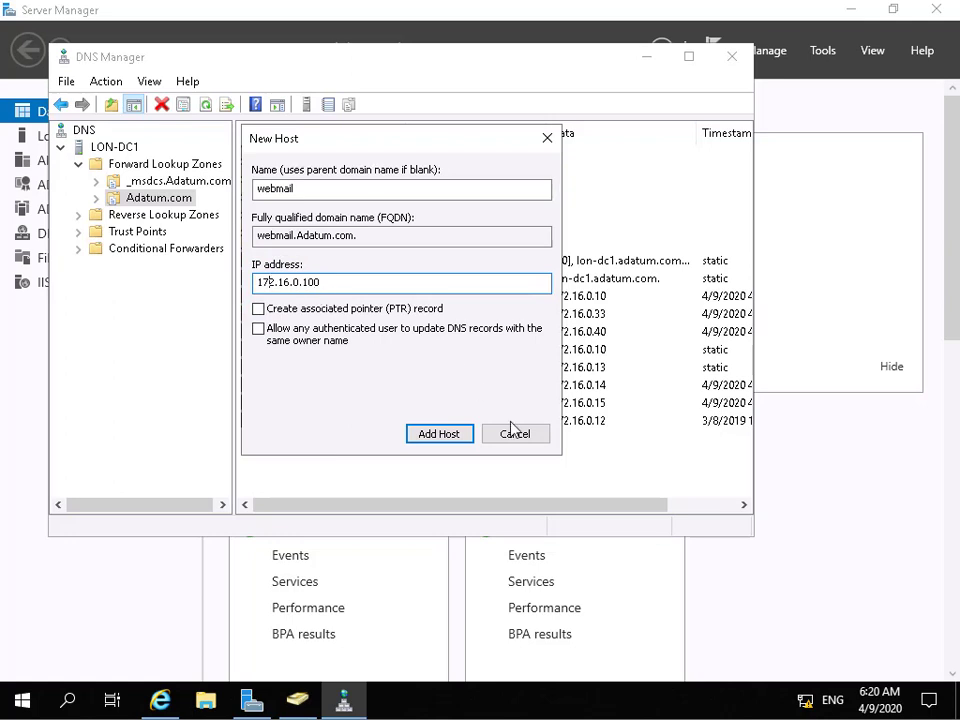
click(446, 435)
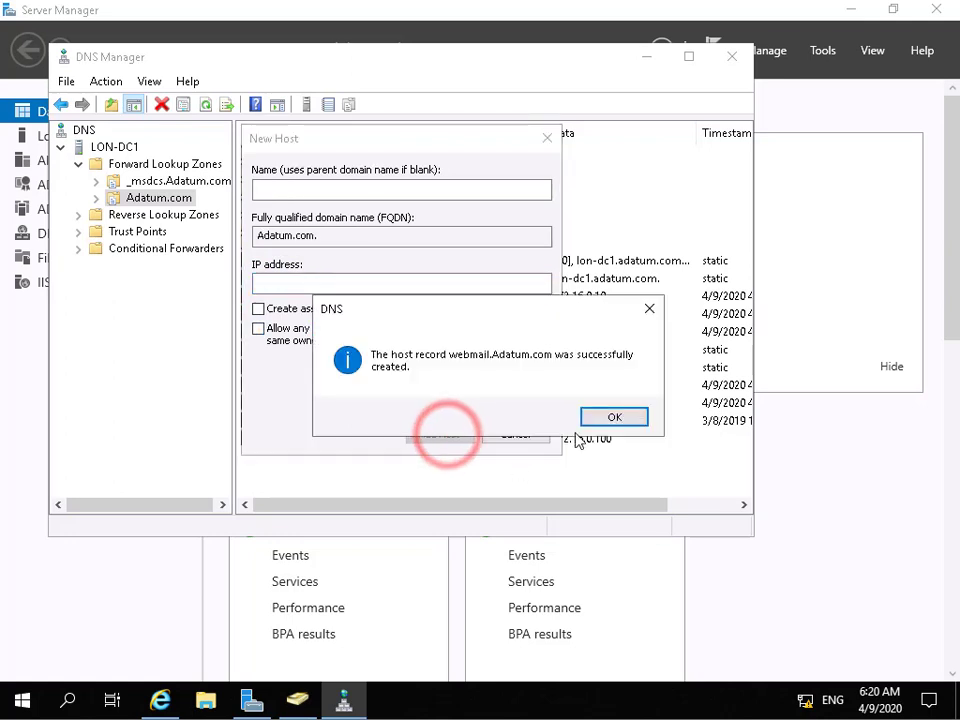
click(608, 417)
click(514, 434)
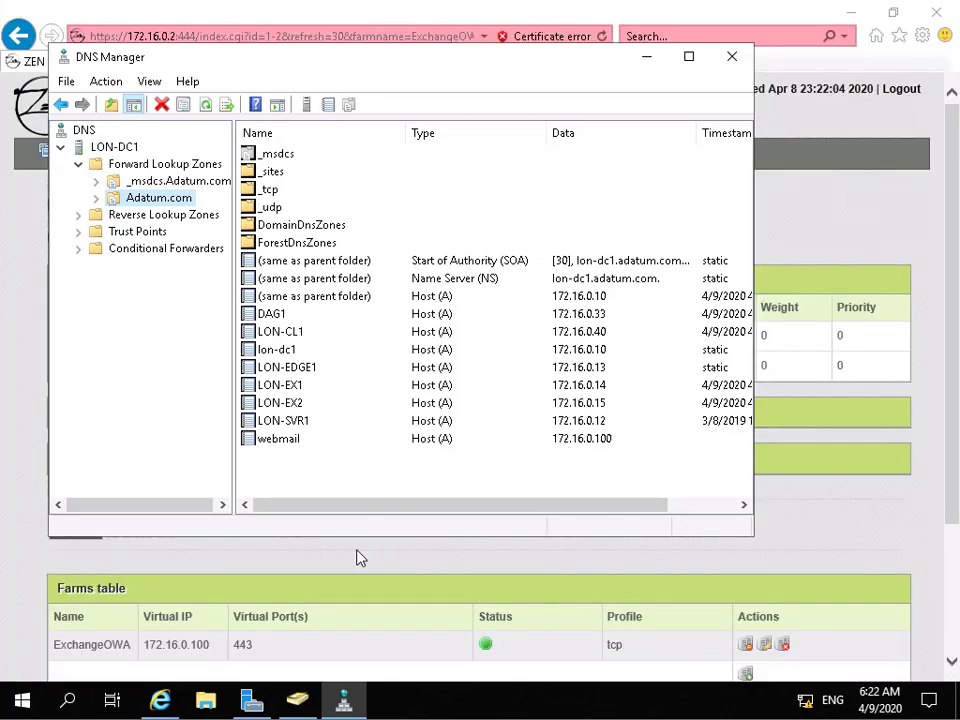
click(158, 700)
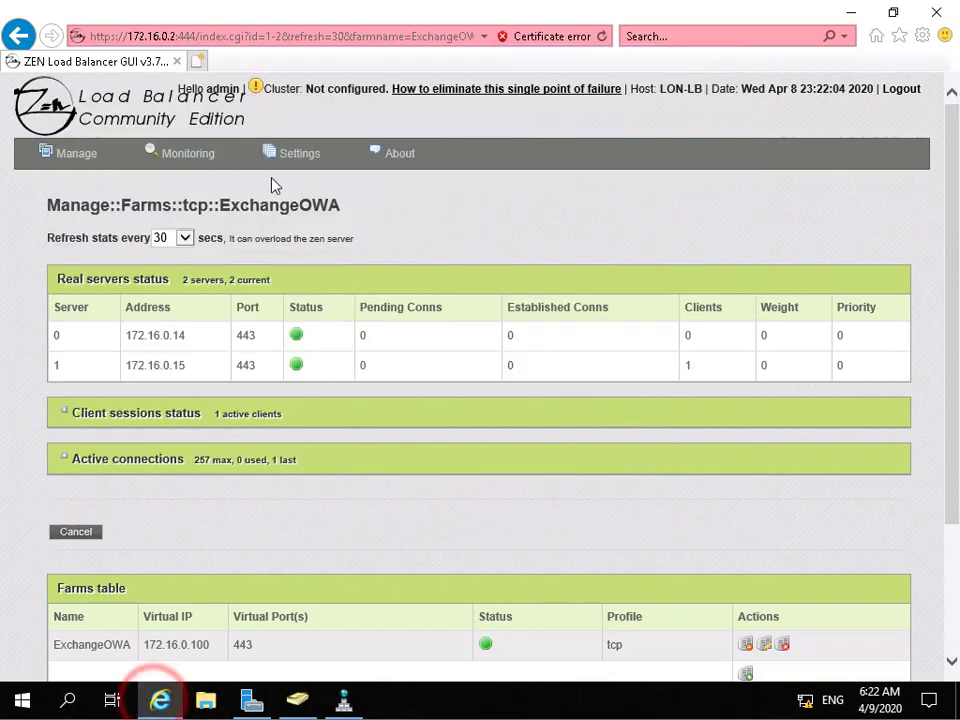
click(199, 62)
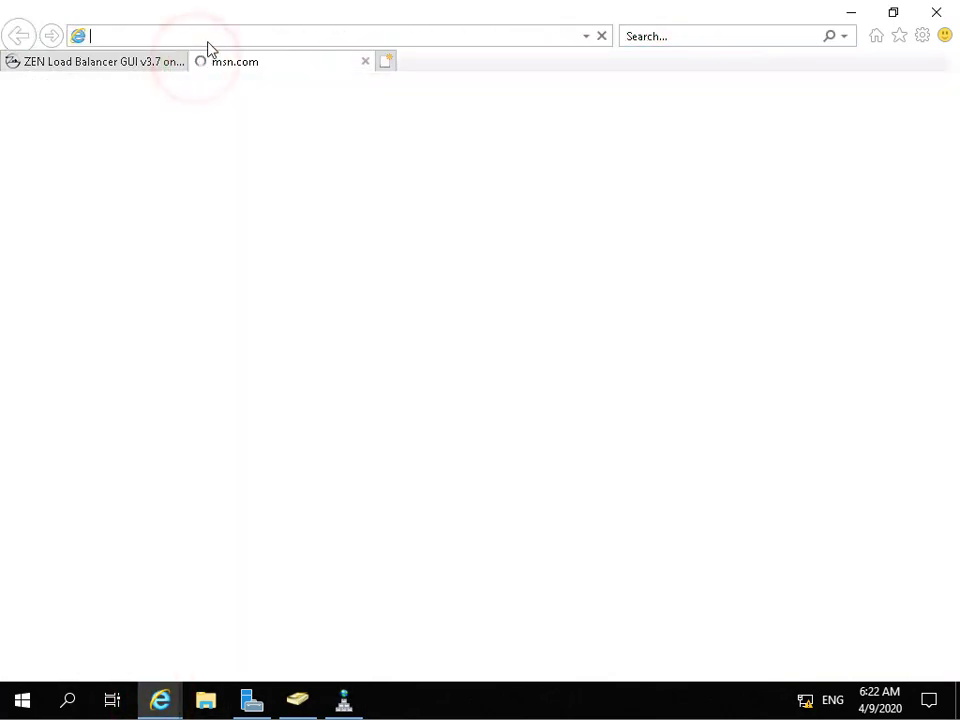
text(ht)
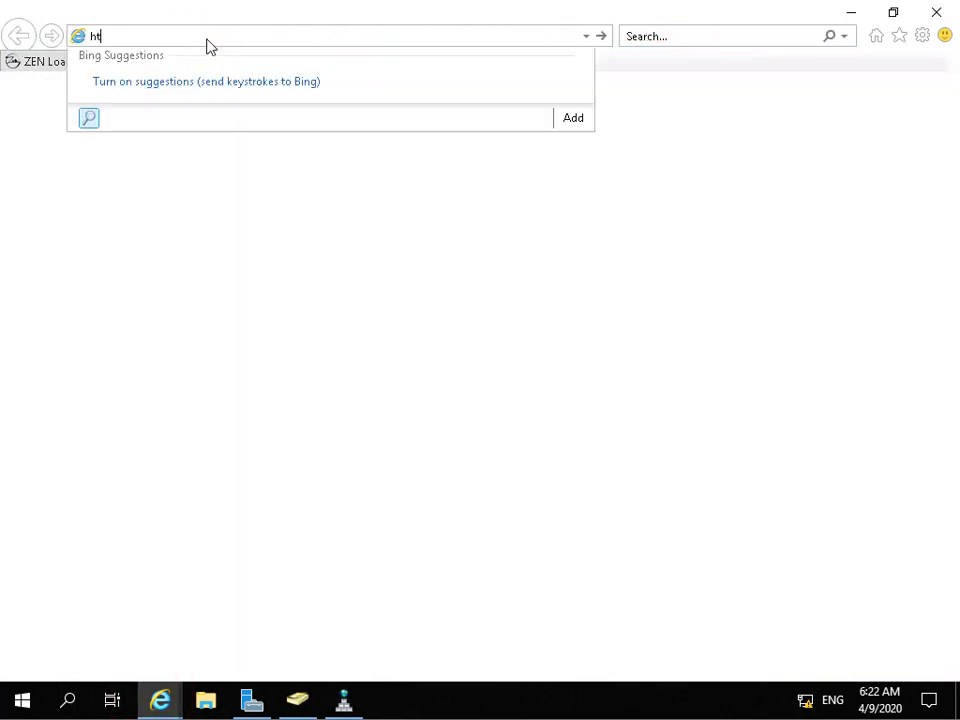
text(tps://)
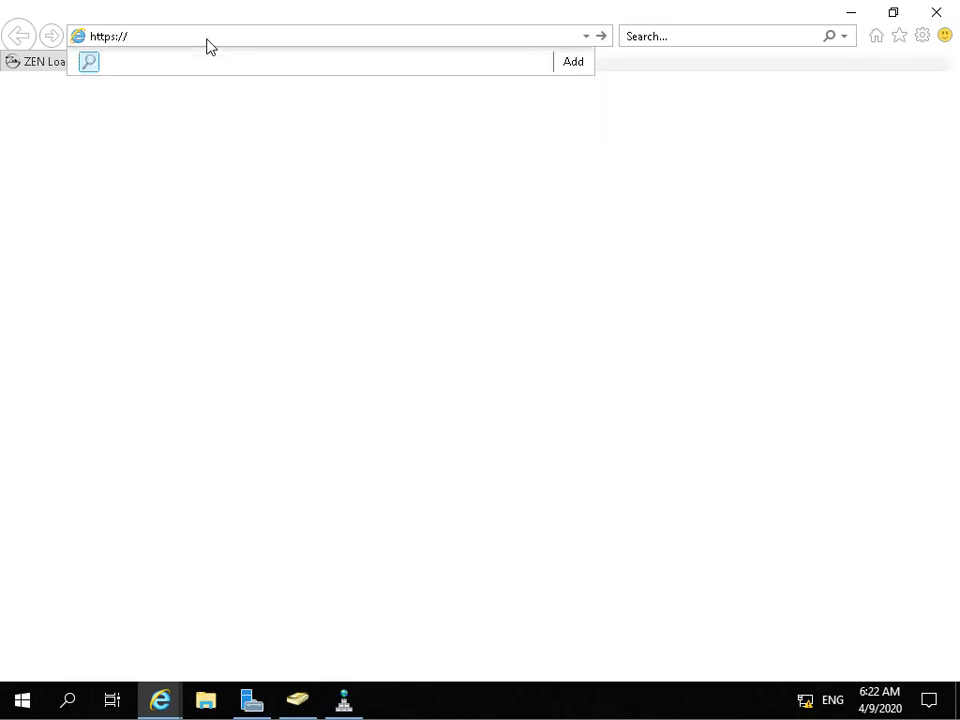
text(w)
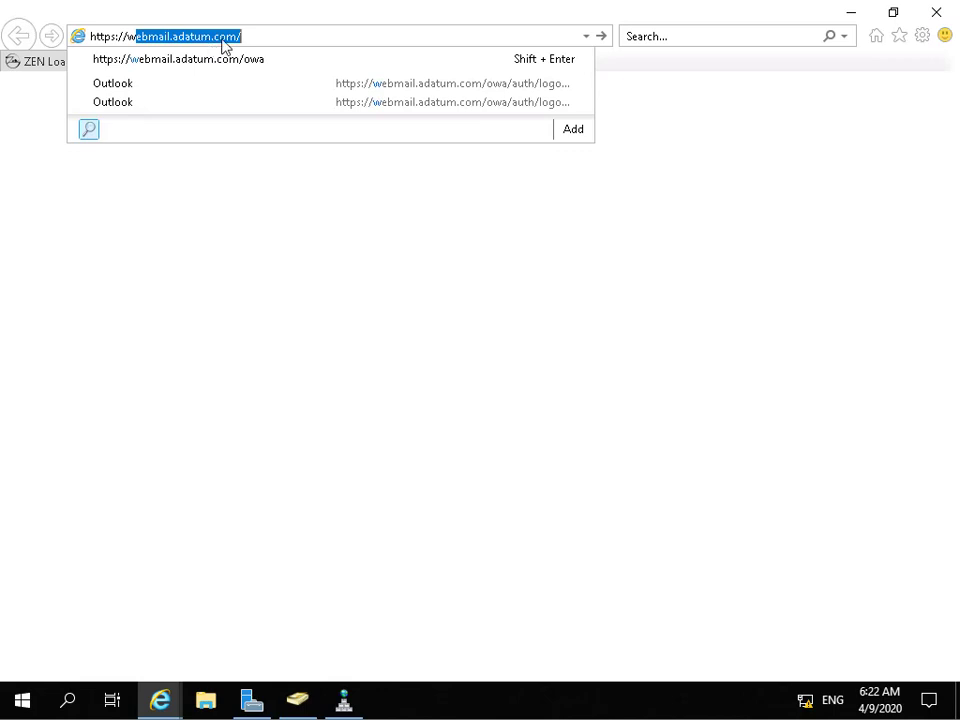
click(243, 39)
click(246, 38)
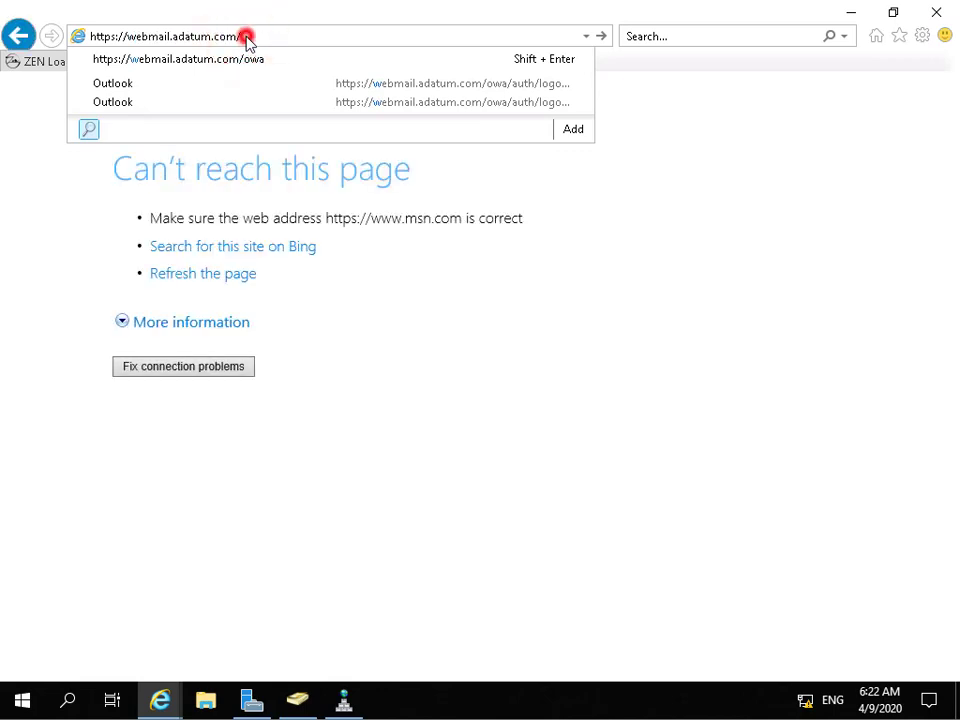
text(owa)
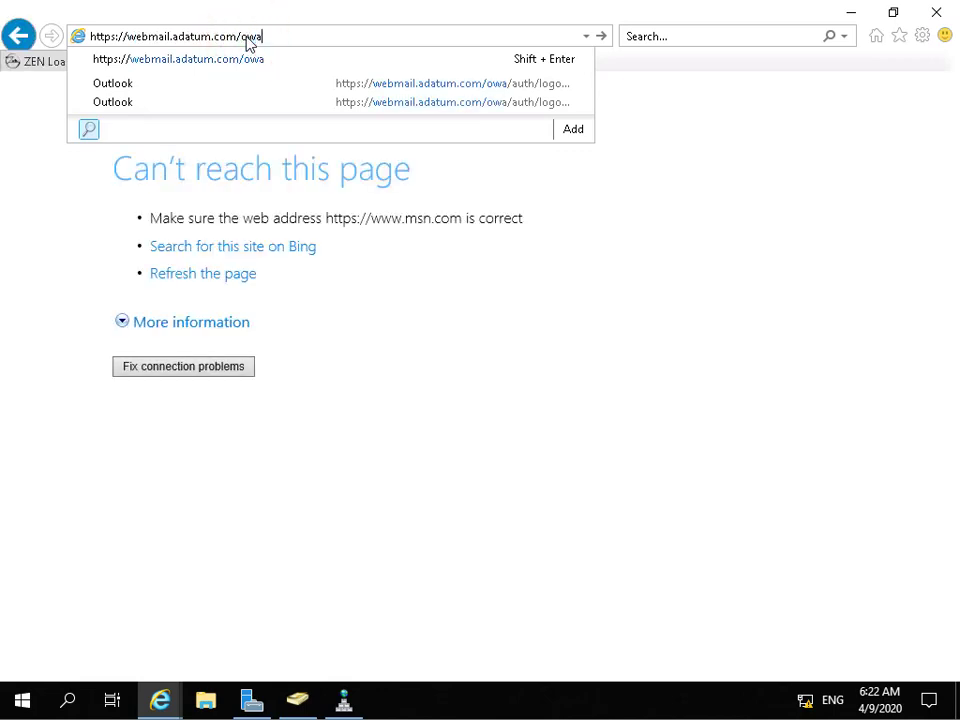
key(Return)
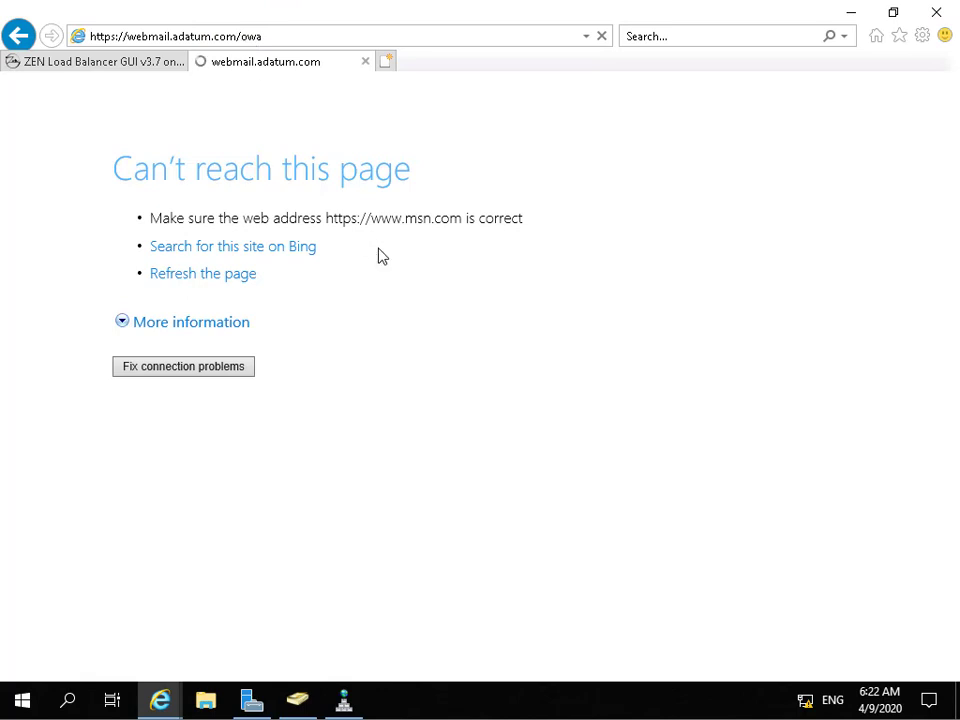